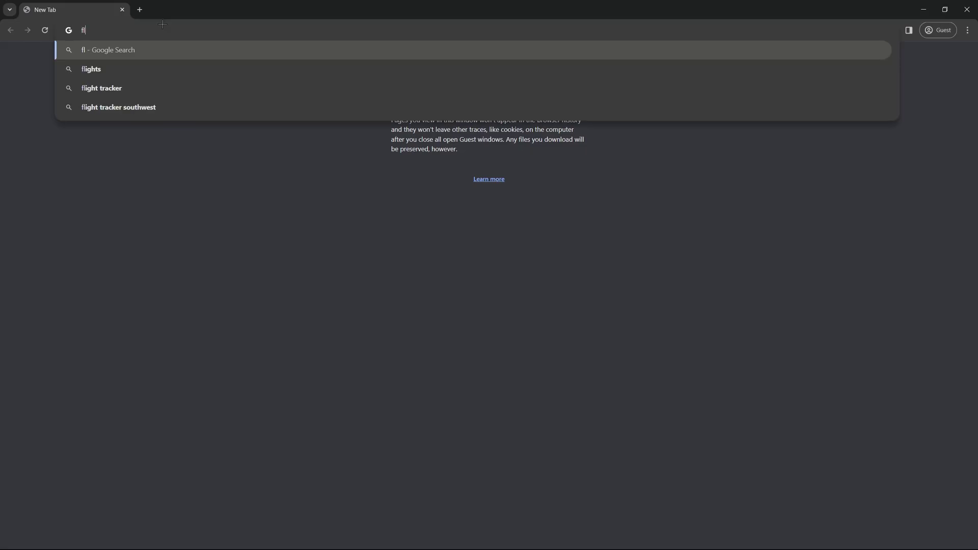
Step: Search the web for flappy bird assets
text(appy bird assets)
key(Return)
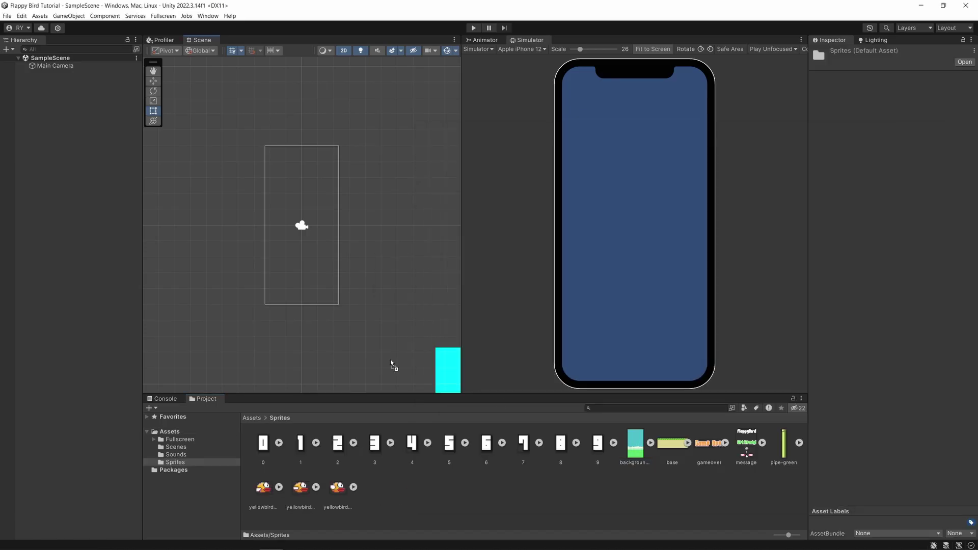
Step: Add the background sprite to the Unity scene and lower the Ground sprite to about Y -4.74
drag(393, 365, 102, 197)
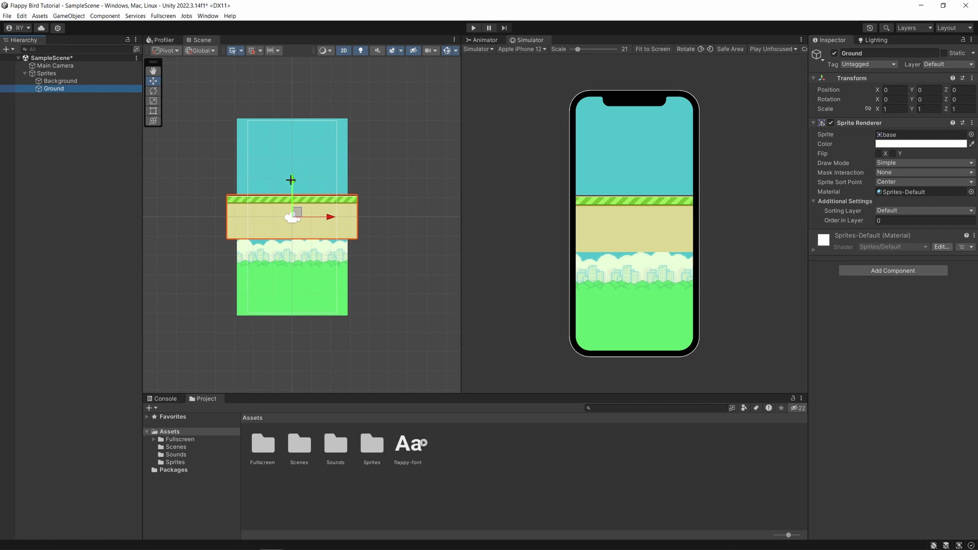
drag(291, 182, 299, 271)
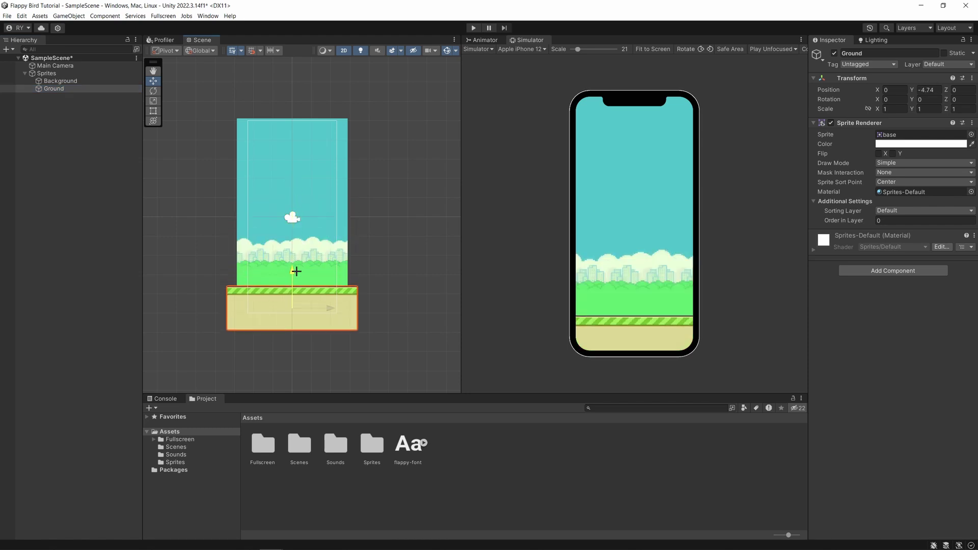
Step: Name the second ground piece Floor 2 and shift it sideways to extend the floor beyond the first piece
text(Floor 2)
scroll(325, 327, up, 1)
drag(329, 304, 440, 298)
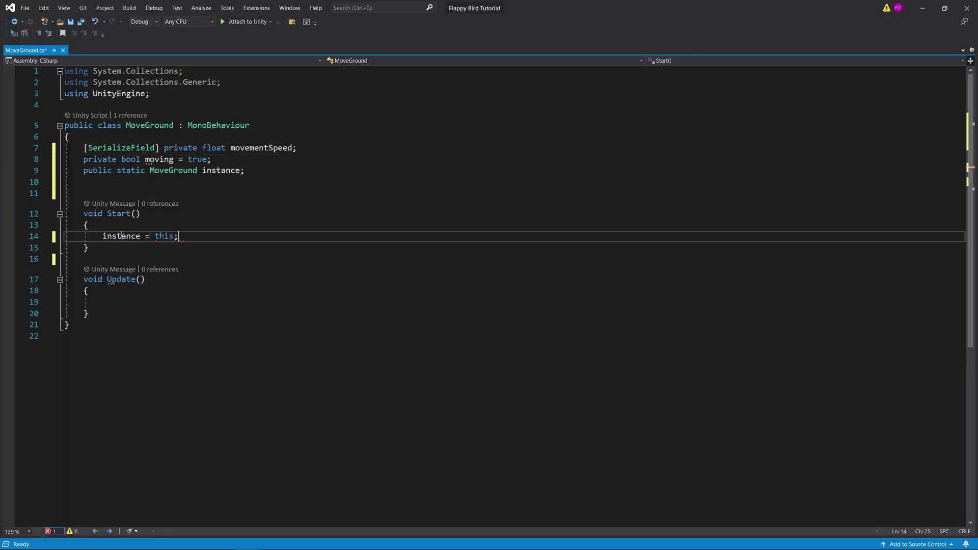
Step: In the MoveGround script, remove the extra blank line below the fields and begin an if statement inside Update
click(153, 193)
key(BackSpace)
click(204, 291)
text(i)
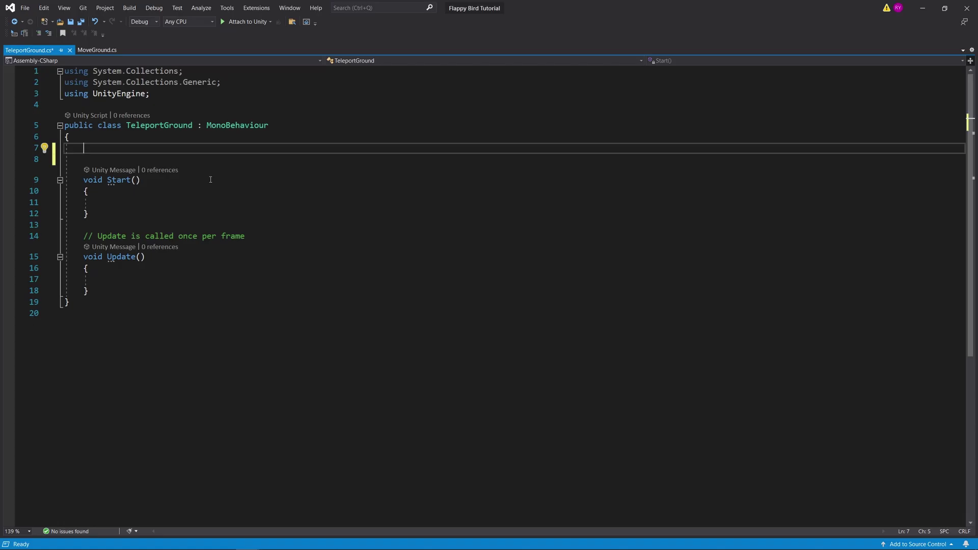
Step: In TeleportGround, declare private Vector2 spriteDimentions and assign it in Start from GetComponent<SpriteRenderer>().sprite.bounds.size
text(private Vector2 sprite)
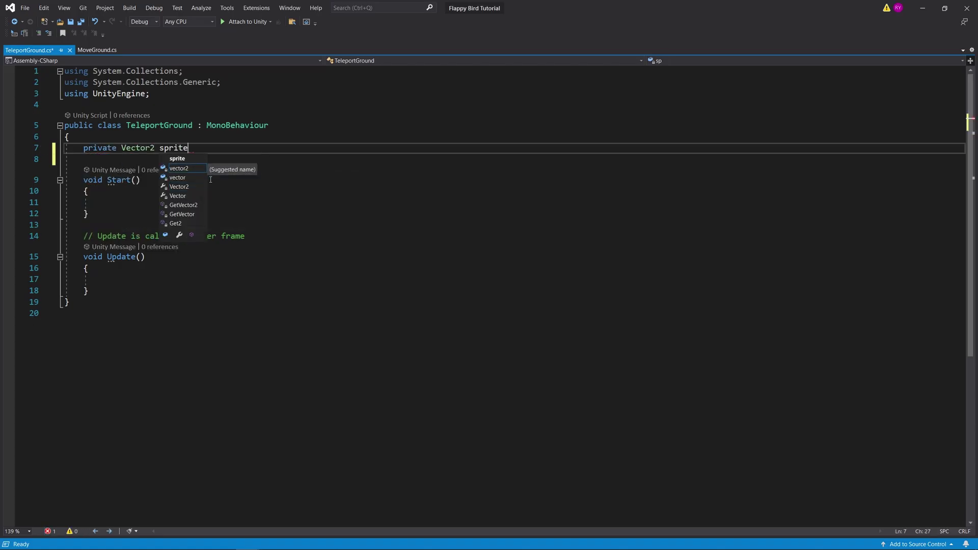
text(Dimentions;)
click(210, 180)
key(Down)
key(Down)
text(spriteDimentions = GetComponent<SpriteRenderer>()
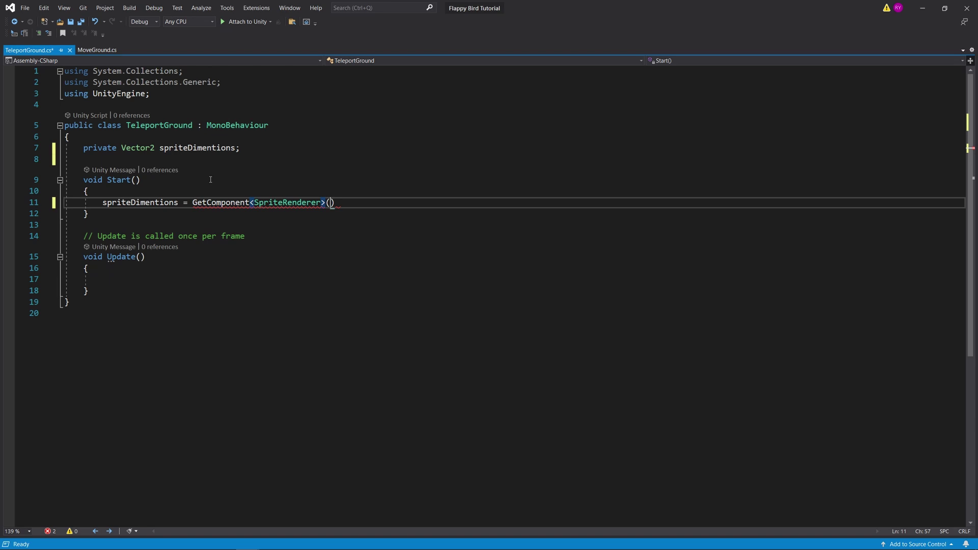
Step: In TeleportGround's Update, add if(transform.position.x + spriteDimentions.x < 0) and begin adding a spriteDimentions.x multiple to transform.position
text(if(transform.position.x )
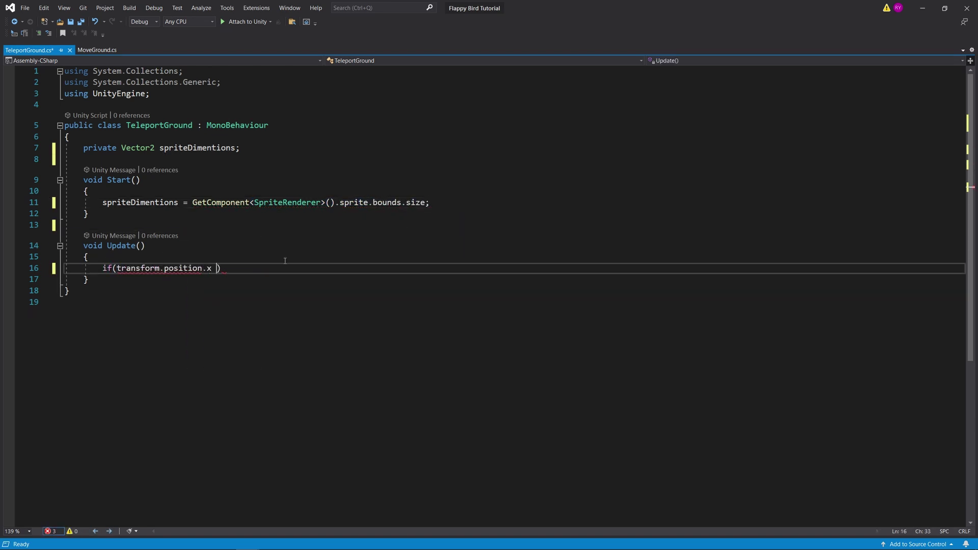
text(+ spriteDimentions.x < 0))
key(Return)
text(transform.position += spriteDimentions.x *)
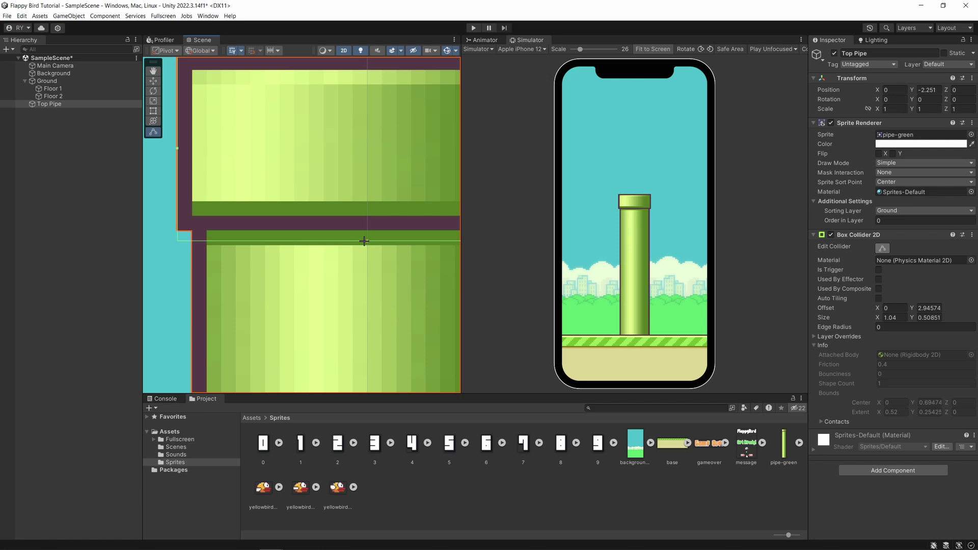
Step: Raise the Bottom Pipe to about Y 7.58, leaving a gap between the pipes, and create an empty object in the hierarchy
scroll(342, 244, down, 3)
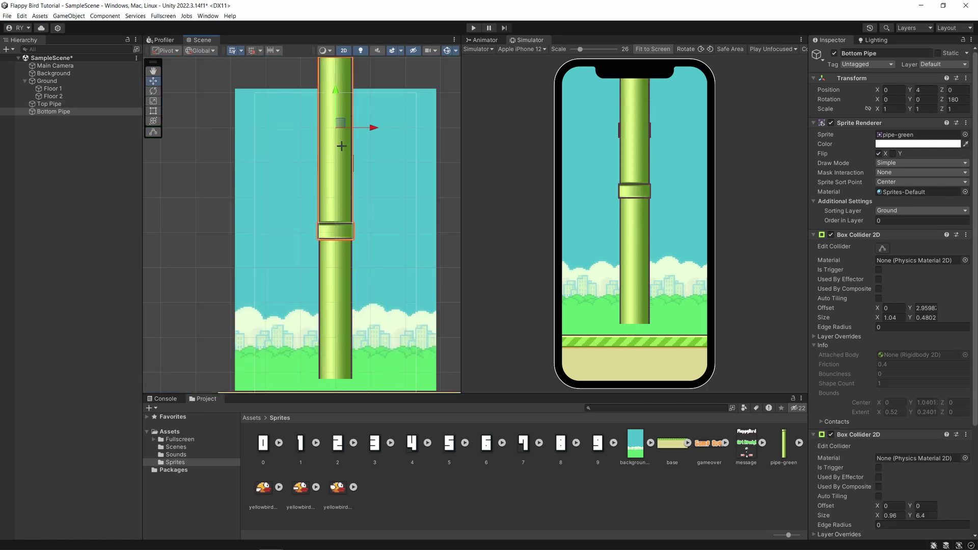
scroll(328, 224, down, 3)
drag(327, 224, 326, 169)
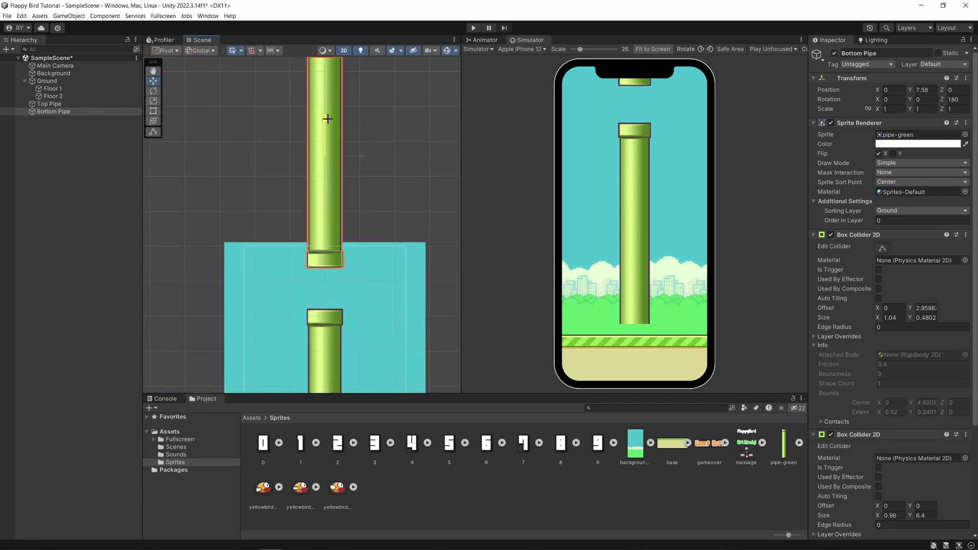
right_click(52, 135)
click(90, 246)
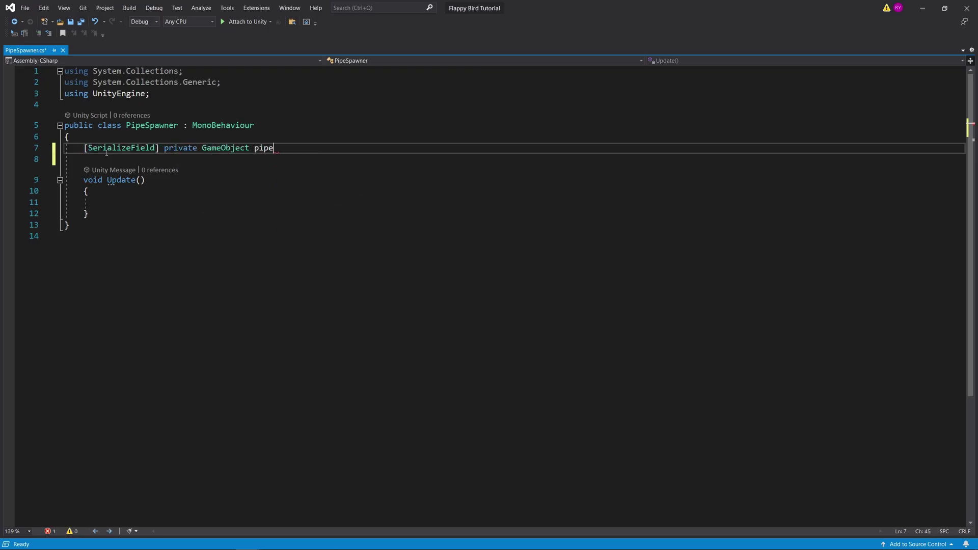
Step: In PipeSpawner, finish the serialized GameObject field pipe and declare a serialized private float startingPosition
text(;)
key(Return)
text([SerializeField] private)
text(float startingPositio)
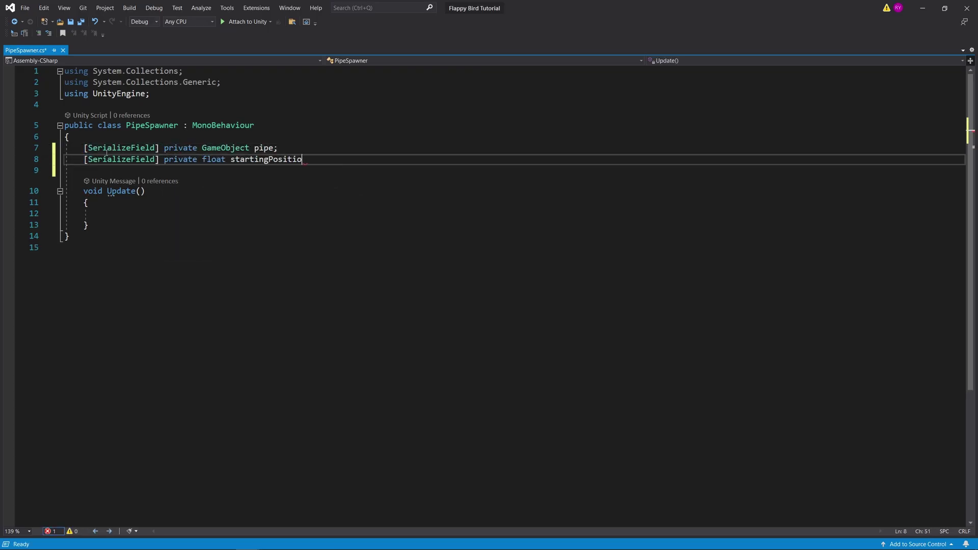
text(n;)
Step: Declare serialized private floats spawnSpeed and maxHeight, plus a private float timer initialised to float.NegativeInfinity
key(Return)
text([SerializeField])
text(private float spawnSpeed;)
key(Return)
text([SerializeField] private float maxHeight;)
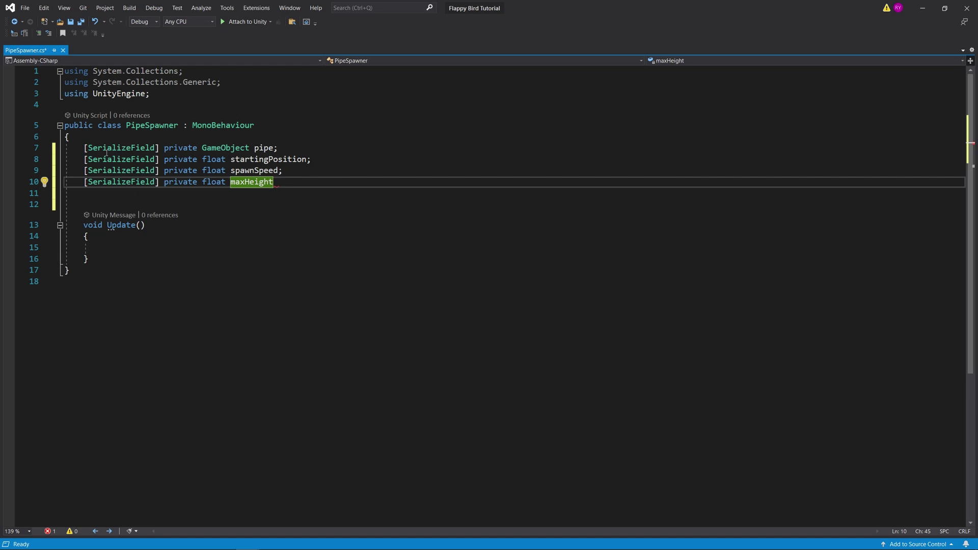
key(Return)
text(private float timer = float.NegativeInfinity;)
key(Delete)
Step: In PipeSpawner's Update, add an if(timer < Time.time) block that sets timer to Time.time + spawnSpeed
key(Down)
key(Down)
key(Down)
key(Down)
text(if(timer < Time.time))
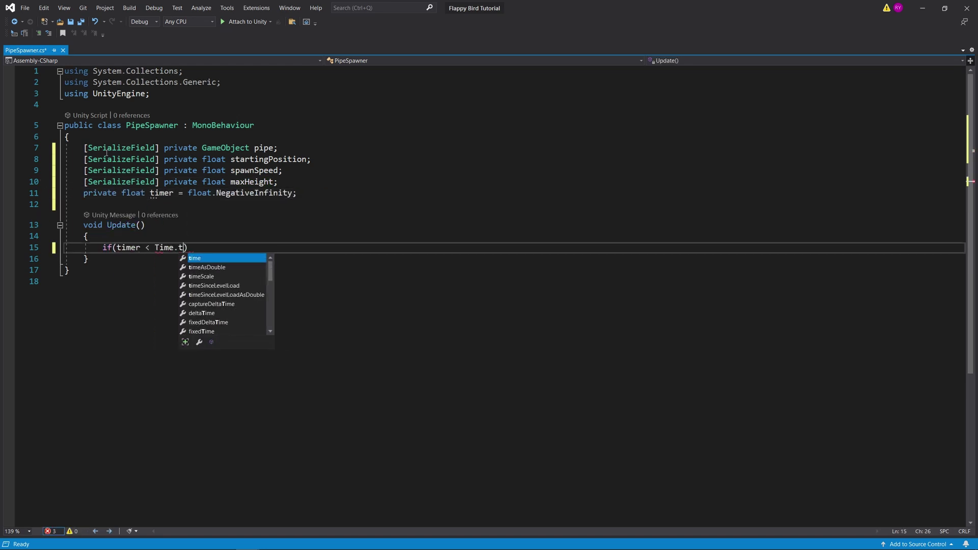
key(Return)
text({)
key(Return)
text(timer = Time.time + spawnSpeed;)
Step: Inside the timer block, instantiate pipe under transform as GameObject g and position it with new Vector3(startingPosition, Random.Range(0, maxHeight))
key(Return)
text(GameObject g = Instantiate(pipe, transform);)
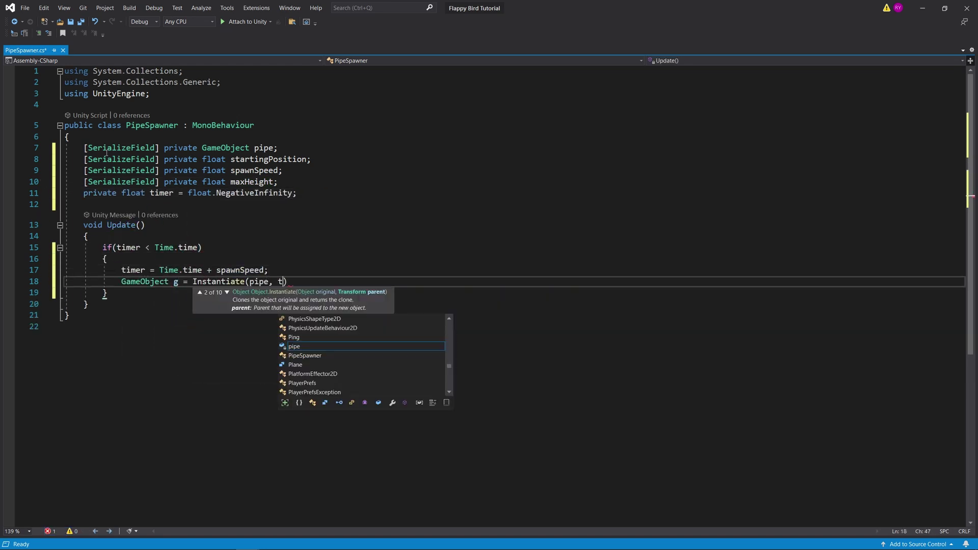
key(Return)
text(g.transform.position = new Vector3(startingPosition, Random.Range(0, maxHeight)))
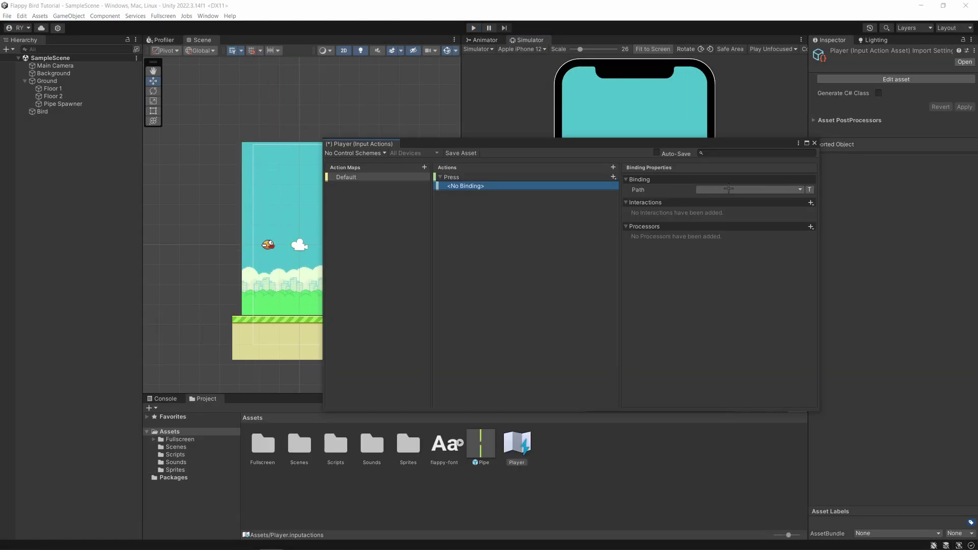
Step: Bind the Press action in the Player input actions to the keyboard's Any Key
click(801, 190)
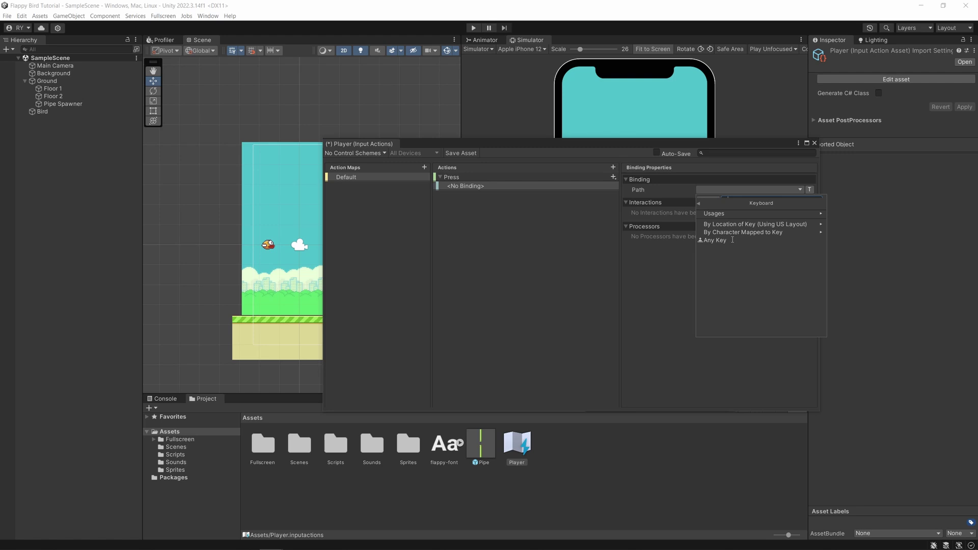
click(716, 240)
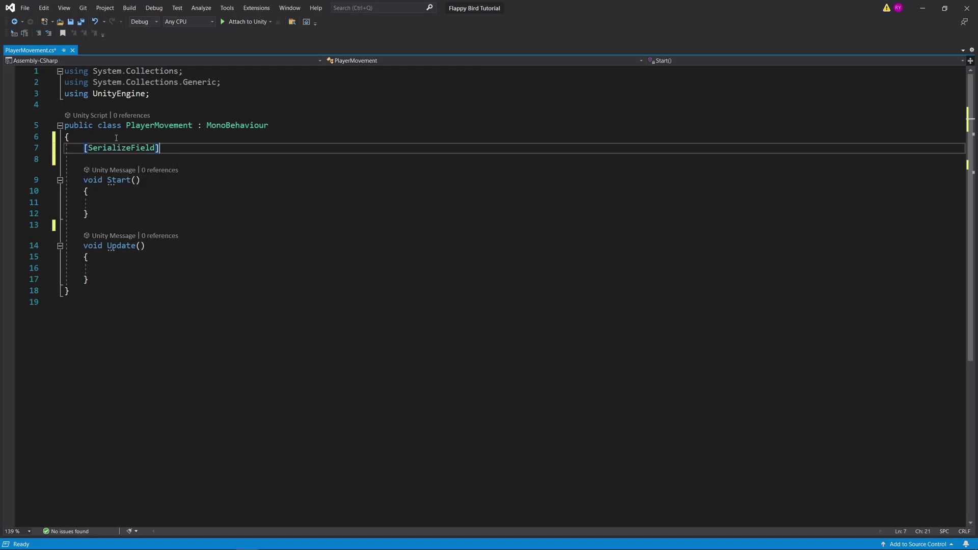
Step: In PlayerMovement, declare serialized private floats flapForce and gravity and a private Rigidbody2D rb
text(pForce;)
key(Return)
text([SerializeField] private float gravity;)
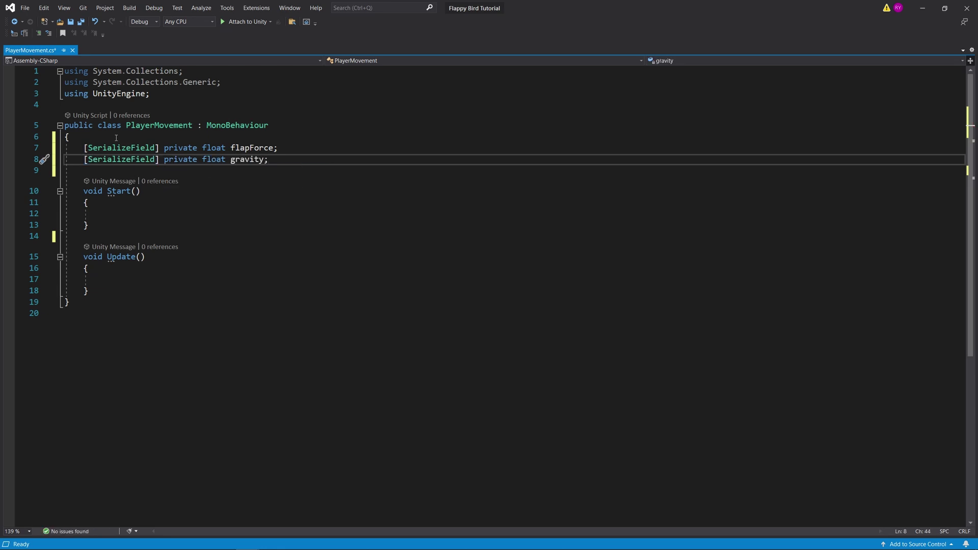
key(Return)
text(private Rigidbody2D rb;)
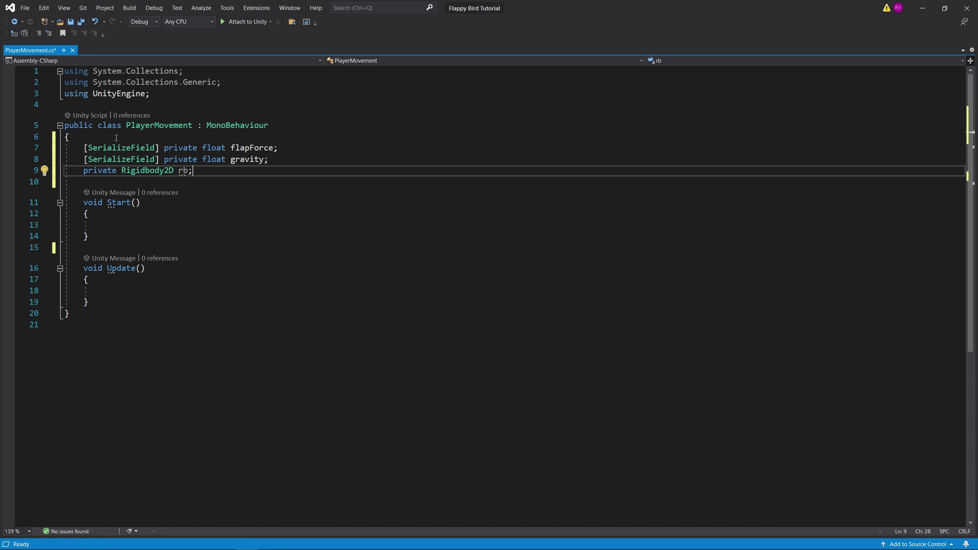
Step: In PlayerMovement's Start, assign rb = GetComponent<Rigidbody2D>()
key(Down)
key(Down)
key(Down)
key(Down)
text(rb = GetComponent<Rigidbody2D>())
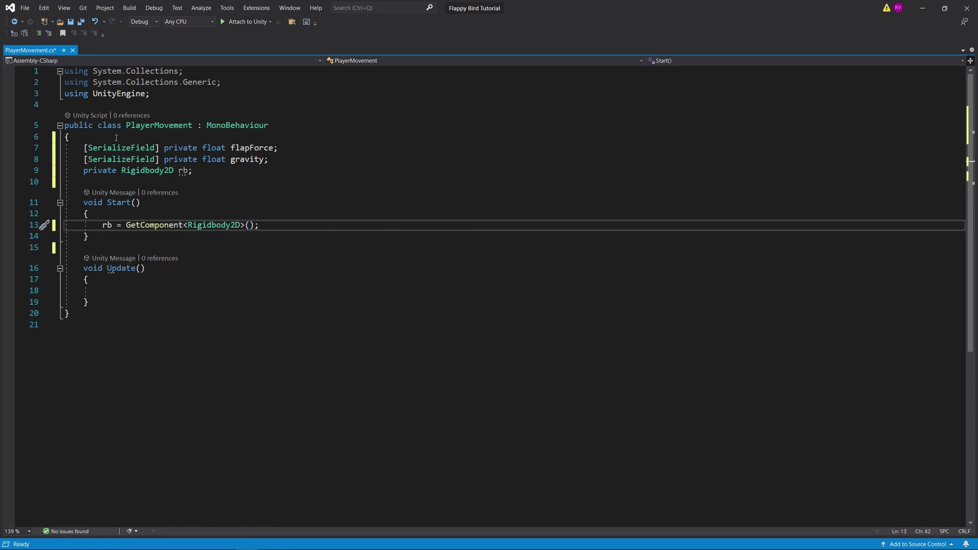
Step: In PlayerMovement's Update, add the line rb.velocity -= gravity * Time.deltaTime * Vector2.up
key(Down)
key(Down)
key(Down)
key(Down)
key(Down)
text(rb.velocity -= gravity * Tim)
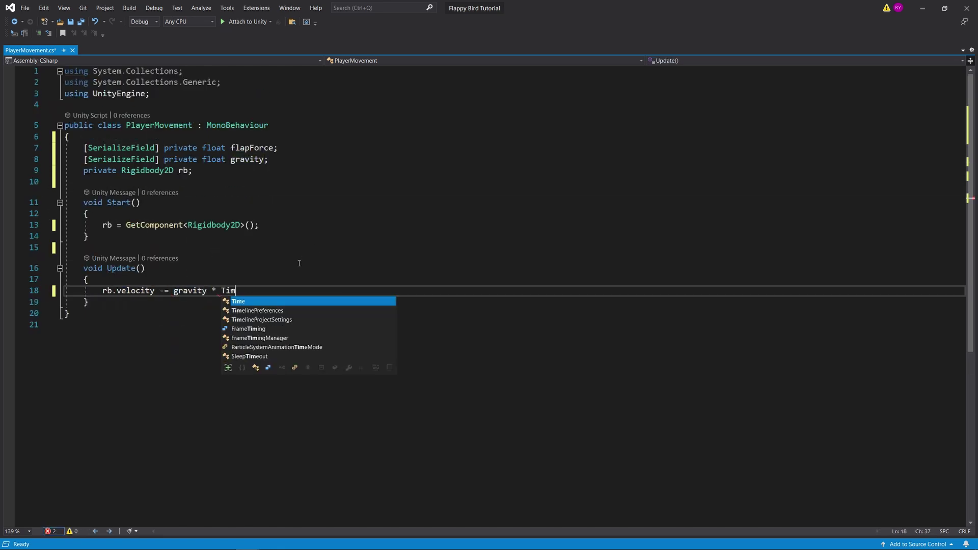
text(e.deltaTime * Vector2.up;)
key(Return)
key(ctrl+z)
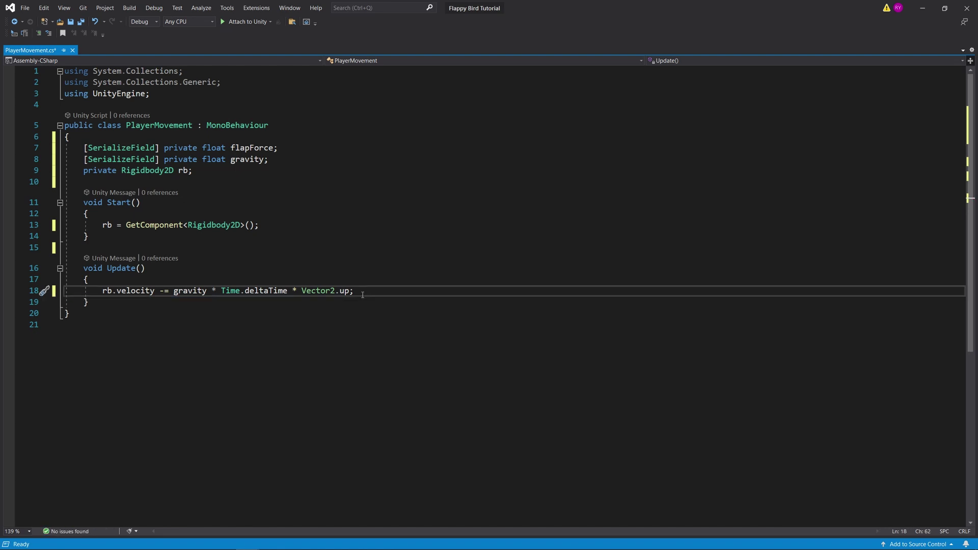
key(ctrl+z)
Step: Below Update, add a public void OnPress() method that sets rb.velocity = flapForce * Vector2.up
click(176, 304)
key(Return)
key(Return)
text(public void OnPress())
key(Return)
text({)
key(Return)
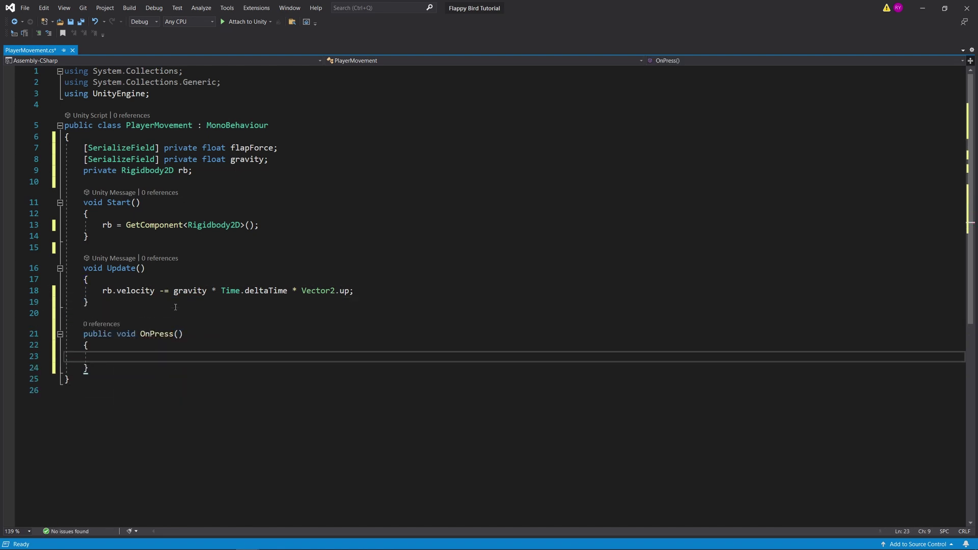
text(rb.velocity = flapForce * Vector2.up;)
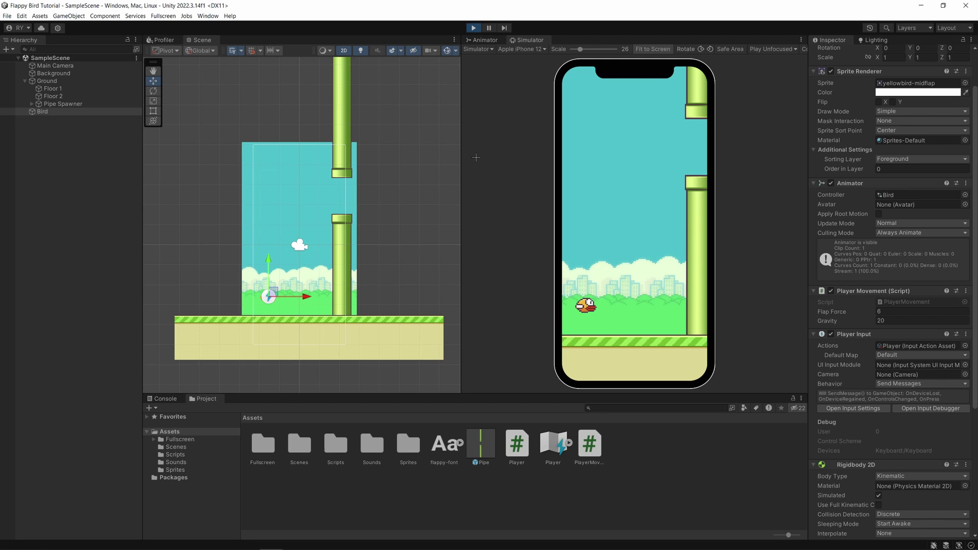
Step: Play-test the running game by making the bird flap repeatedly as the pipes scroll past
key(space)
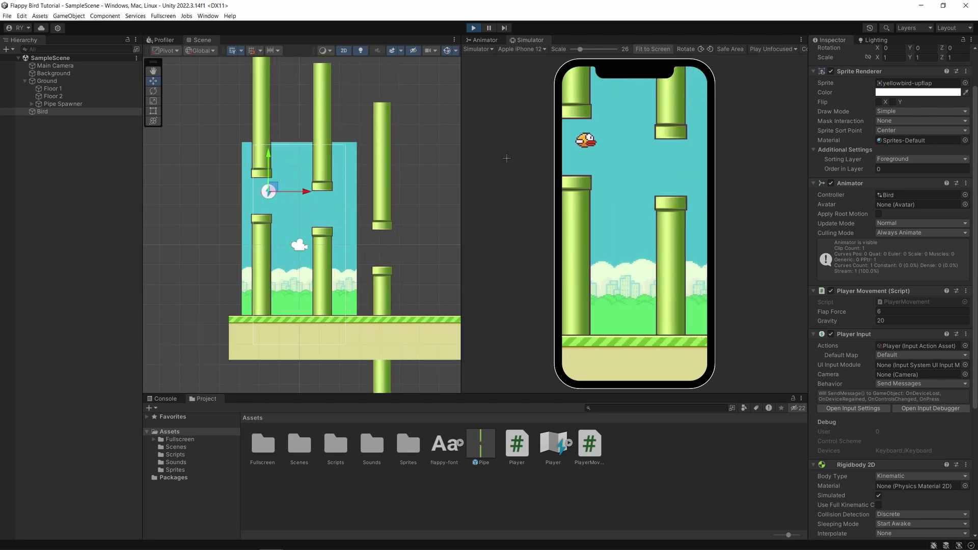
key(space)
key(space)
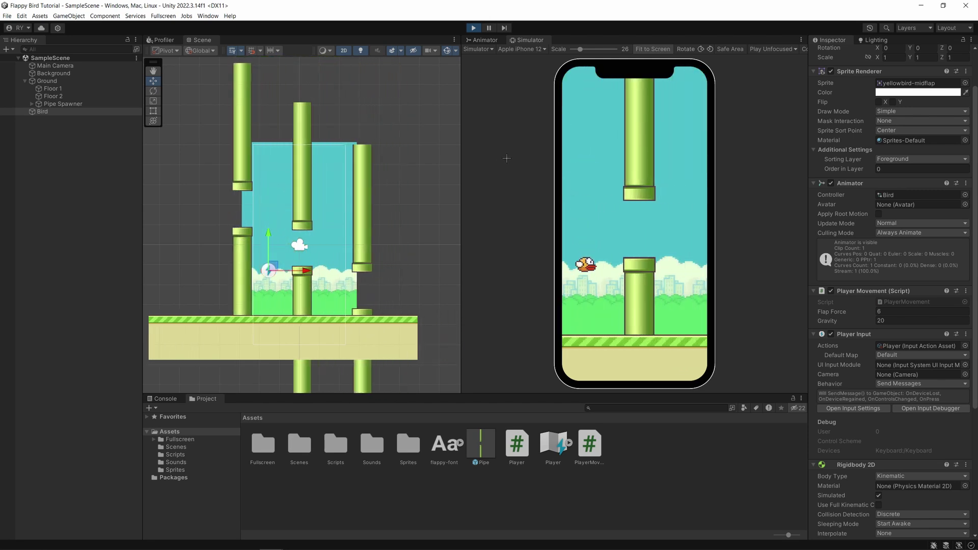
key(space)
key(space)
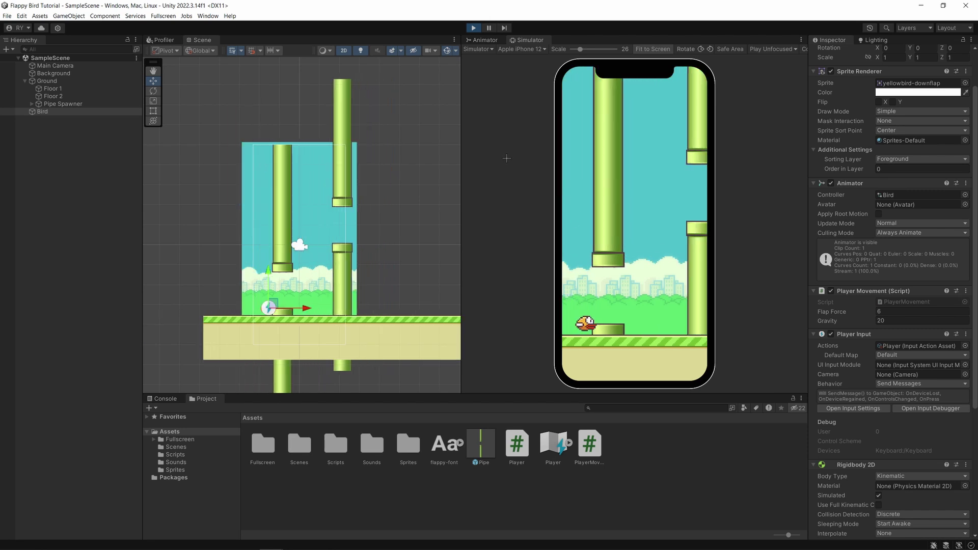
key(space)
key(space)
key(space)
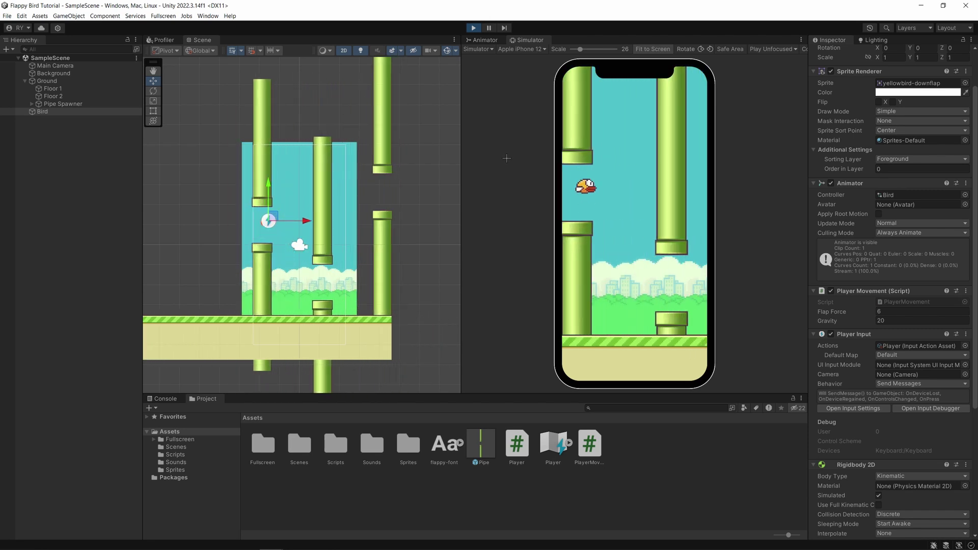
key(space)
key(space)
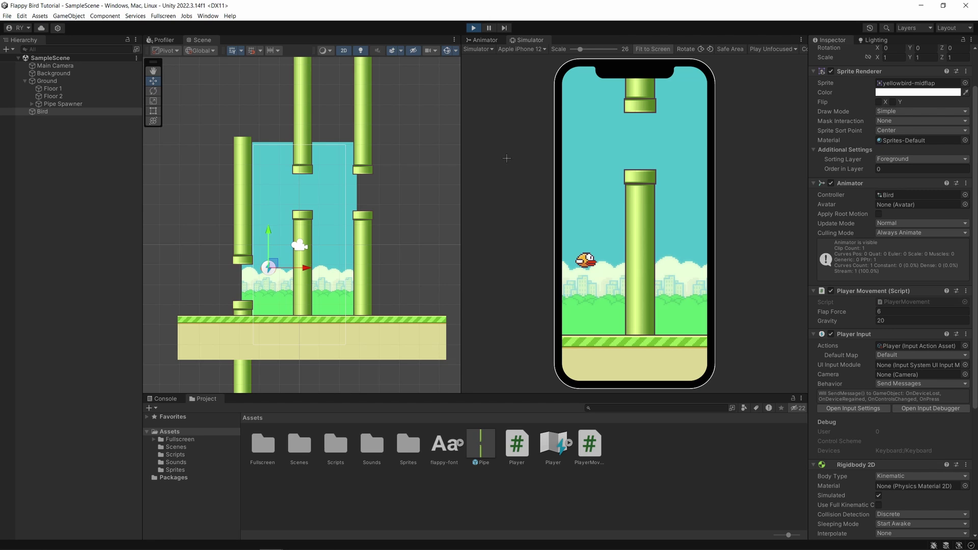
key(space)
key(space)
key(space)
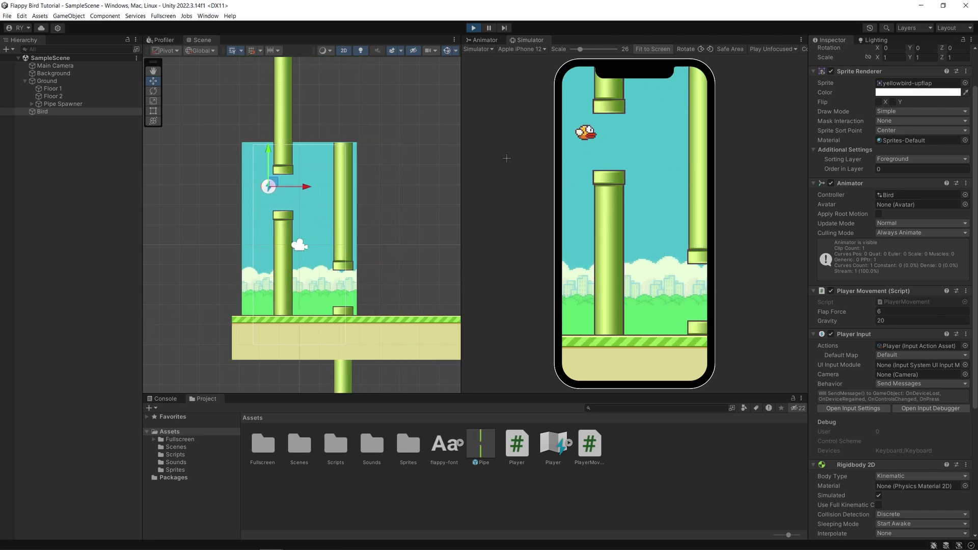
key(space)
key(space)
key(space)
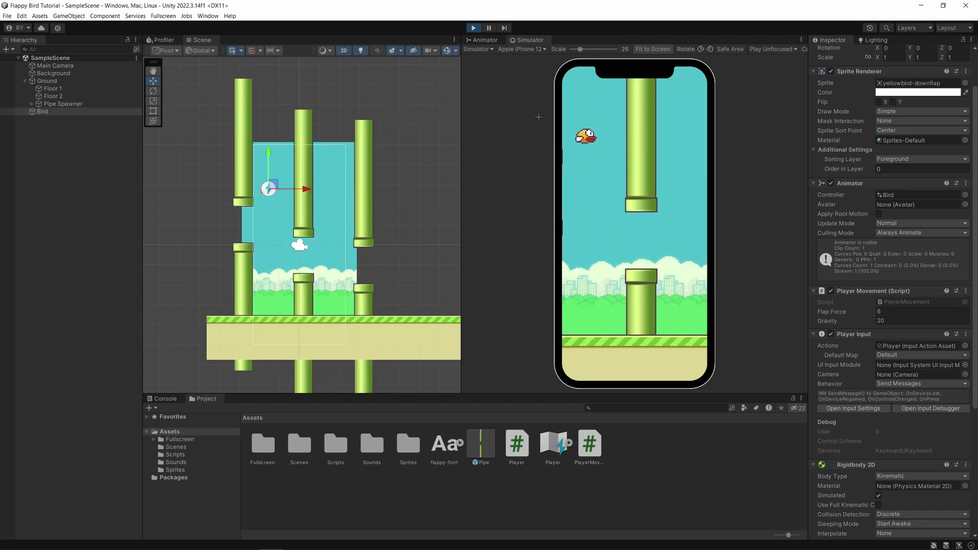
key(space)
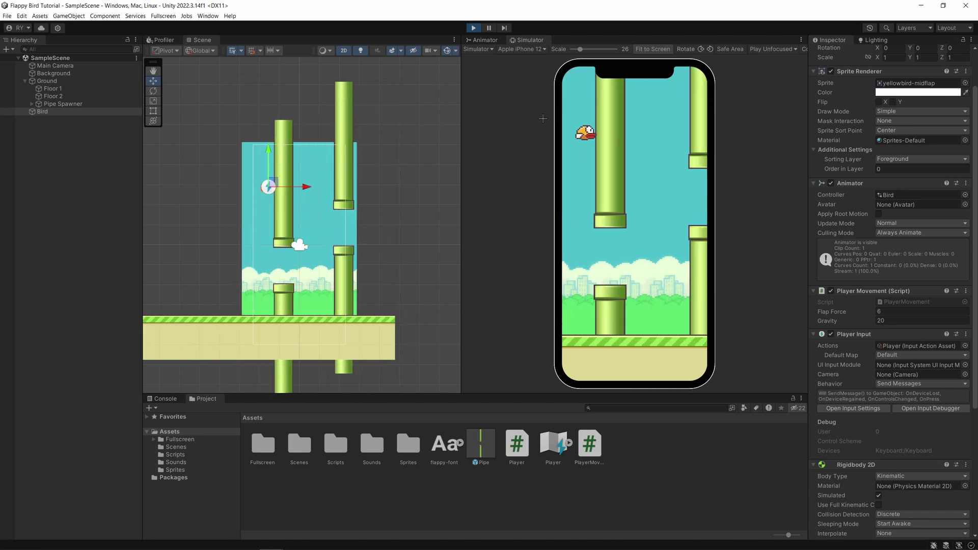
key(space)
key(space)
key(space)
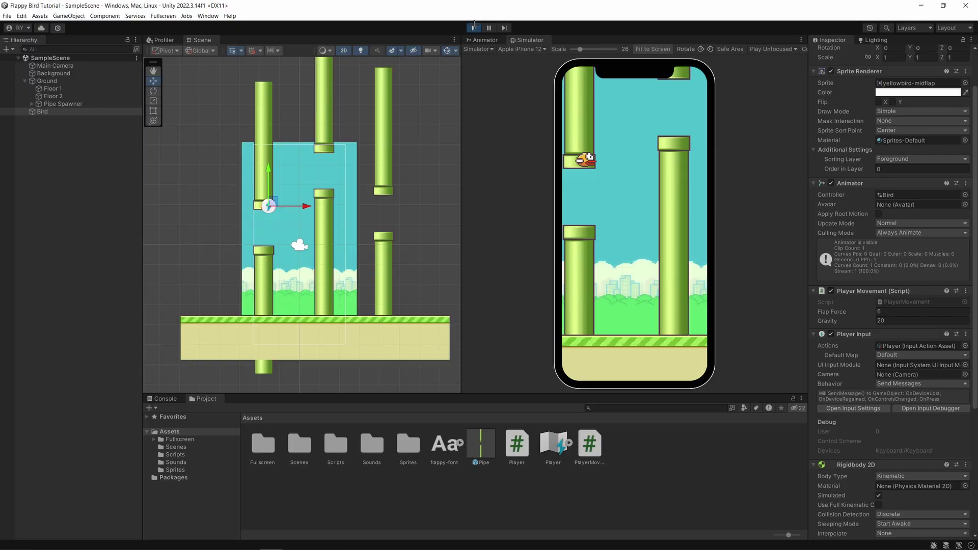
Step: Stop the game, set the bird's Rotation curve key at time -15 to a value of -50, and play-test a flap
click(473, 27)
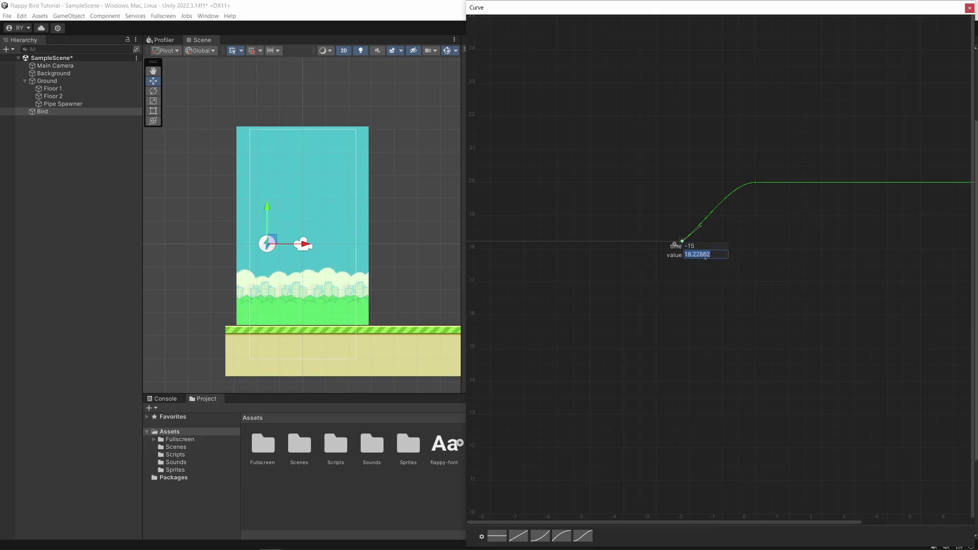
click(706, 257)
text(-50)
key(Return)
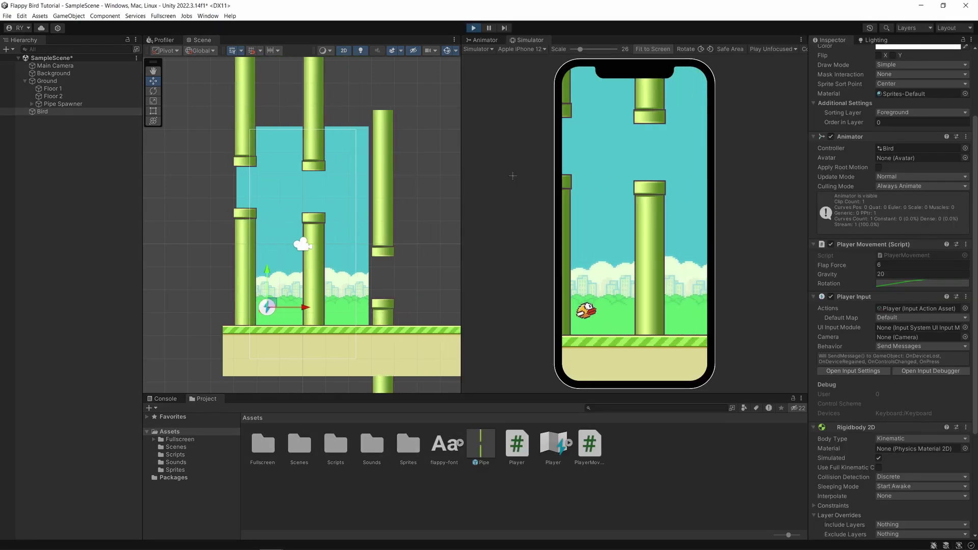
key(space)
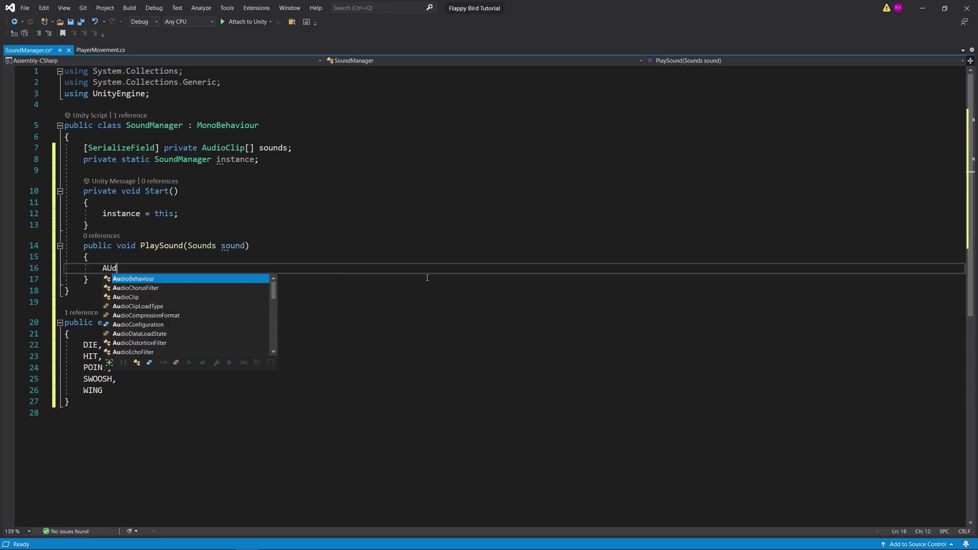
Step: In SoundManager's PlaySound, declare AudioSource source = new GameObject(sound.ToString(), typeof(AudioSource)).GetComponent<AudioSource>()
text(ioSource souce = new GameObject(sound.ToString(), typeof(AudioSource)).GetComponent<AudioSource>();)
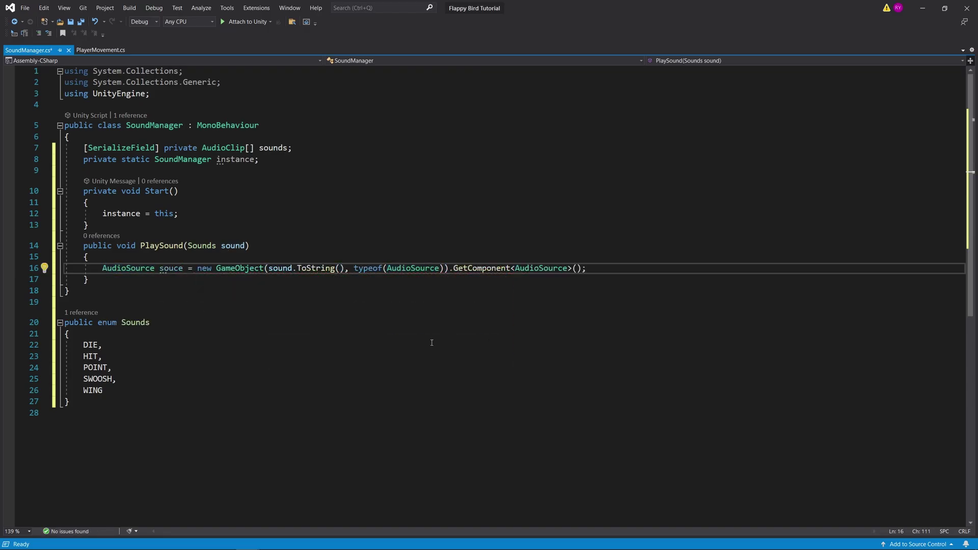
click(173, 269)
text(r)
key(End)
Step: Below the source declaration, add source.clip = sounds[(int)sound] and a call to source.Play()
key(Return)
text(source.clip = sounds[(int)sound];)
key(Return)
text(source.Play();)
Step: Finish PlaySound with source.transform.parent = transform and Destroy(source.gameObject, source.clip.length), and save the script
key(Return)
text(sour)
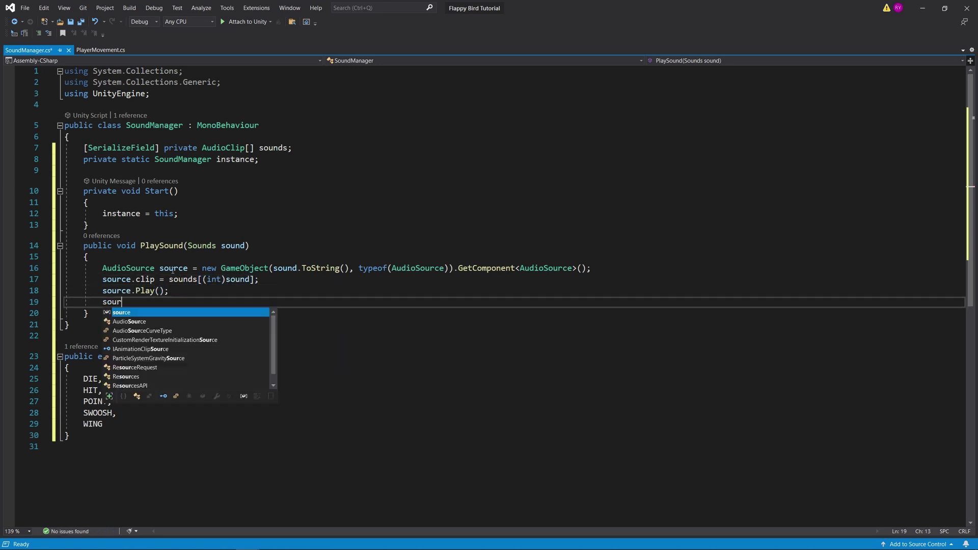
text(ce.transform.parent = transform;)
key(Return)
text(Destroy(source.gameObject, source.clip.length);)
key(ctrl+s)
Step: In PlayerMovement's OnPress, add a SoundManager.instance.PlaySound(Sounds.WING) call after the velocity line
click(101, 50)
click(381, 380)
key(Return)
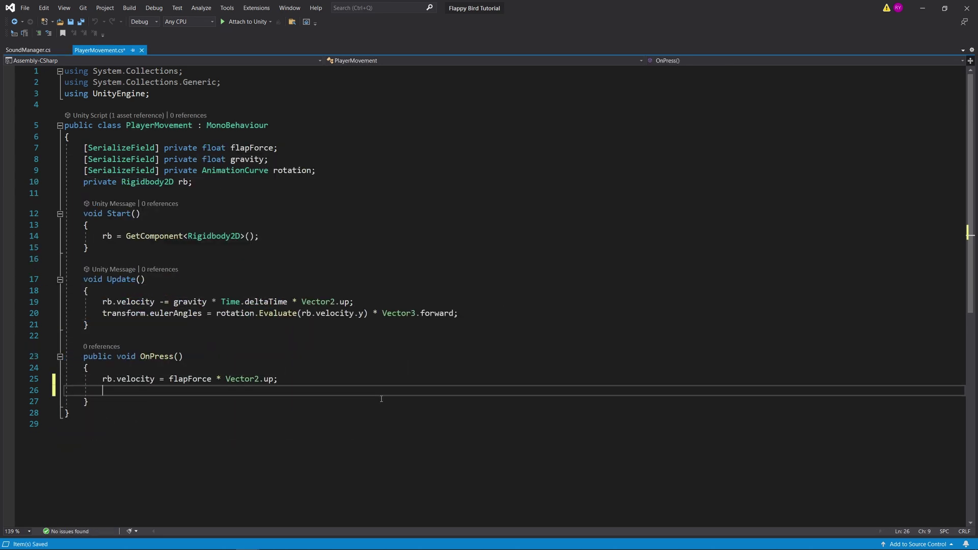
text(SoundManager.instance.,)
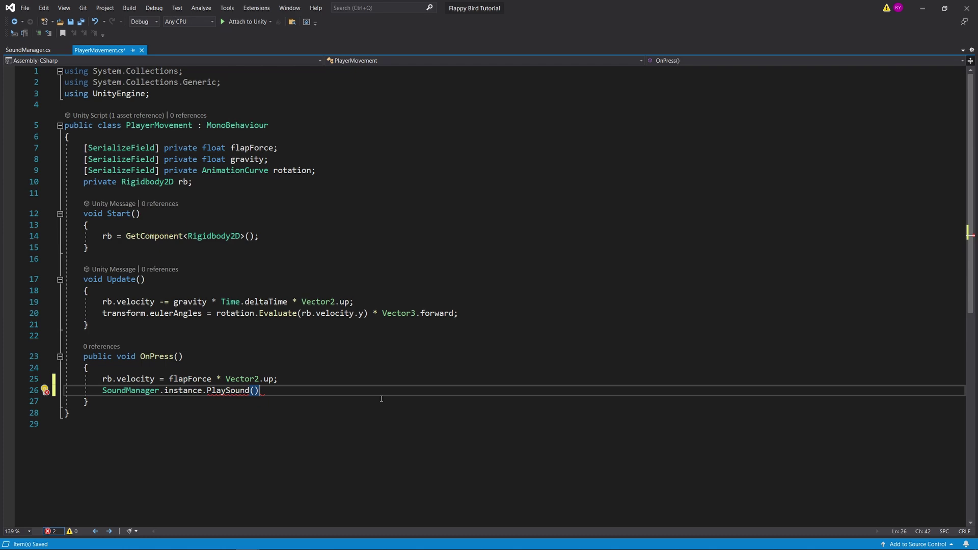
key(Left)
text(Sounds.WING)
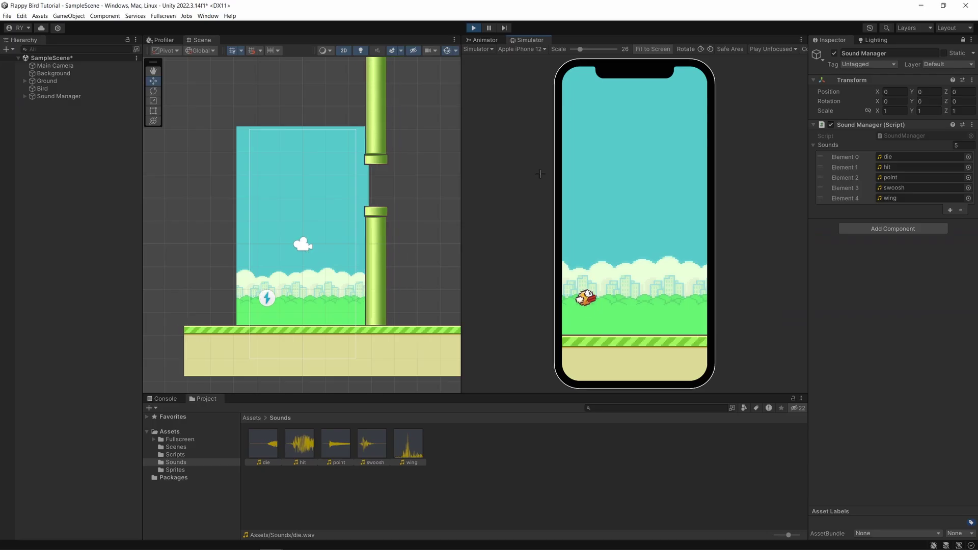
Step: Play-test the flap sound in Unity by flapping the bird through the pipes
click(541, 173)
click(540, 174)
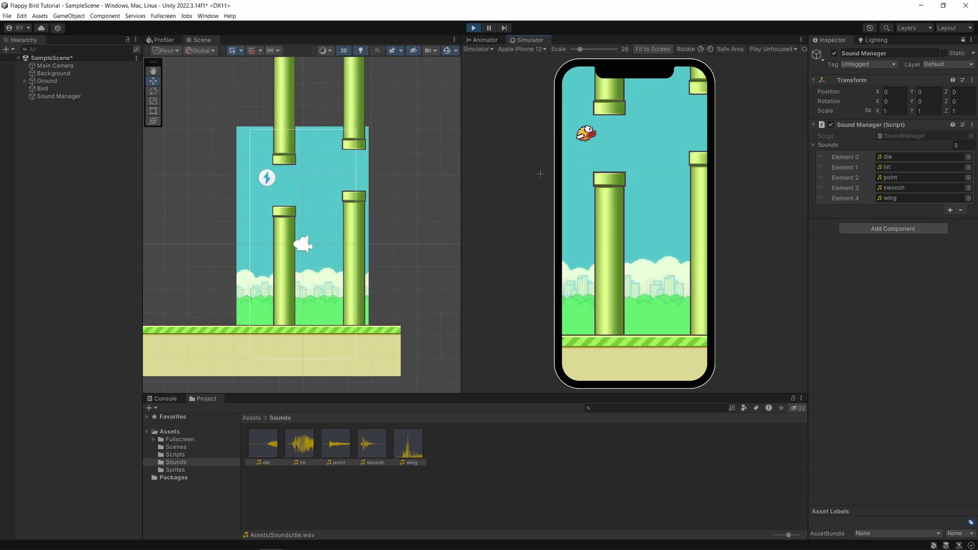
click(540, 173)
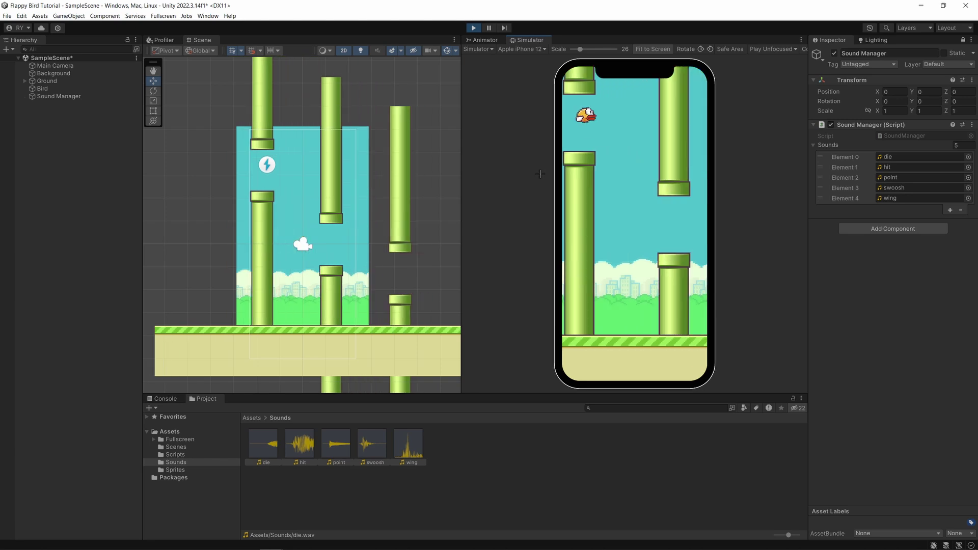
click(541, 173)
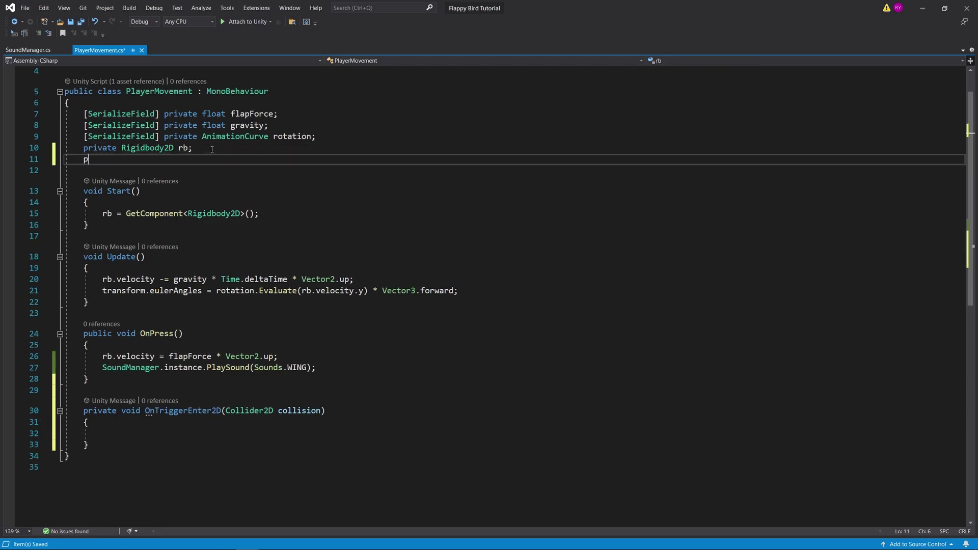
Step: In PlayerMovement, declare the field private bool dead = false below rb
text(bool de)
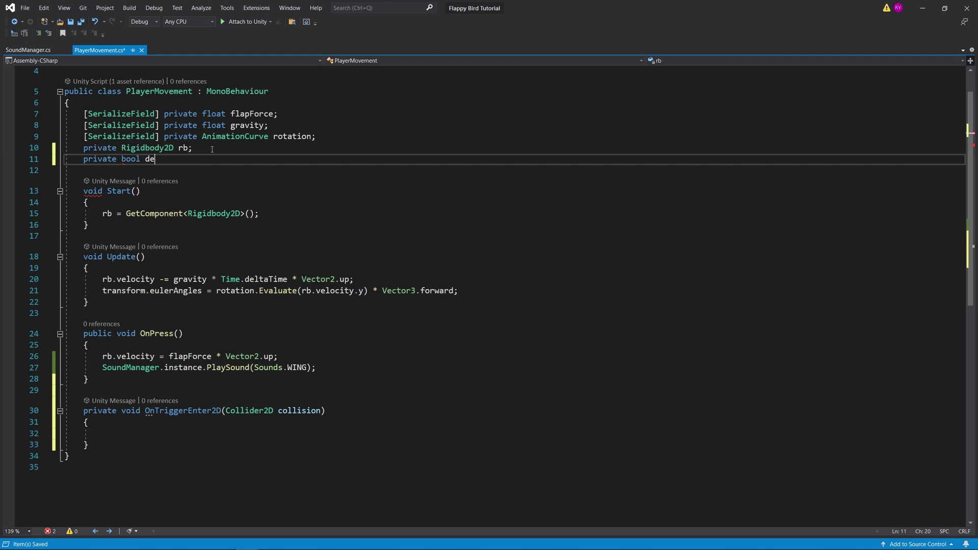
text(ad = false;)
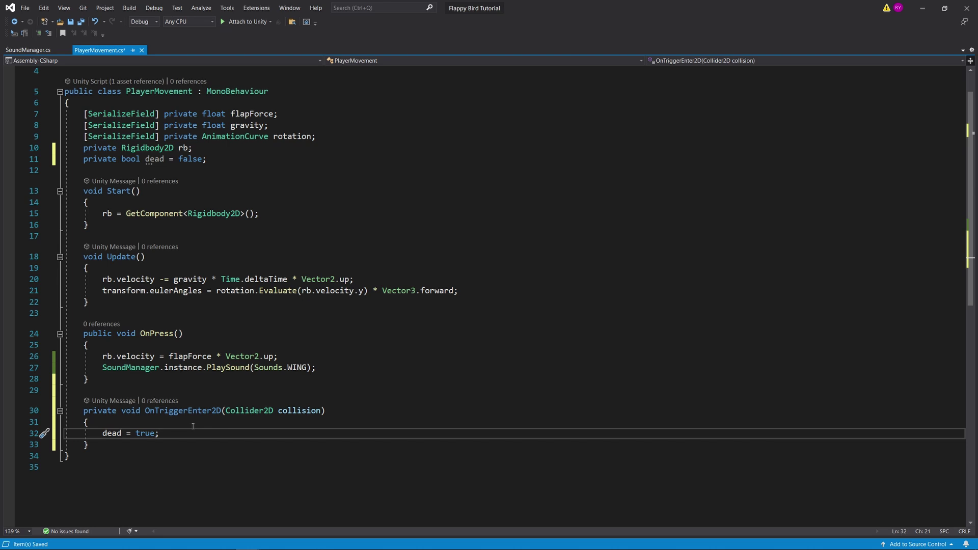
Step: In OnTriggerEnter2D, play Sounds.HIT through SoundManager and invoke the hit event right after dead = true
key(Return)
text((Sounds.HIT);)
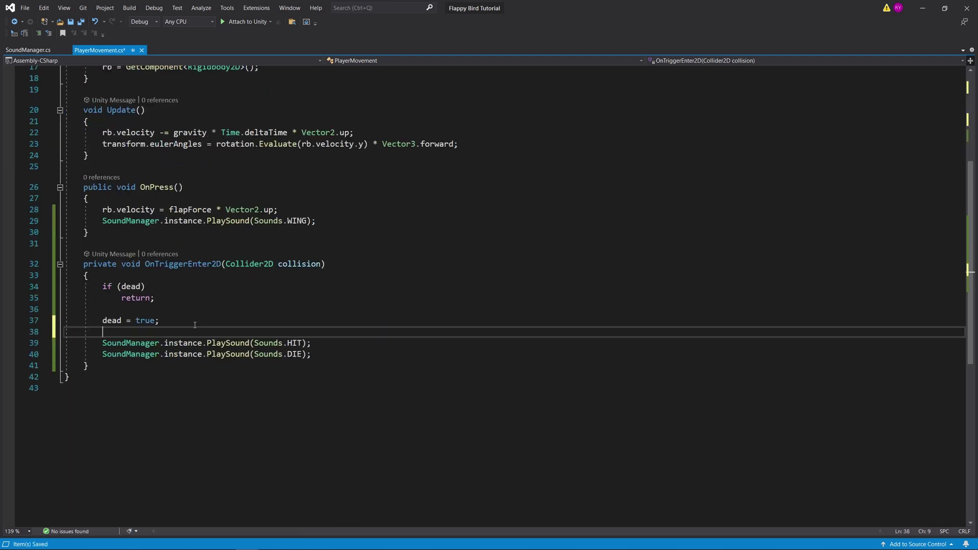
text(hit)
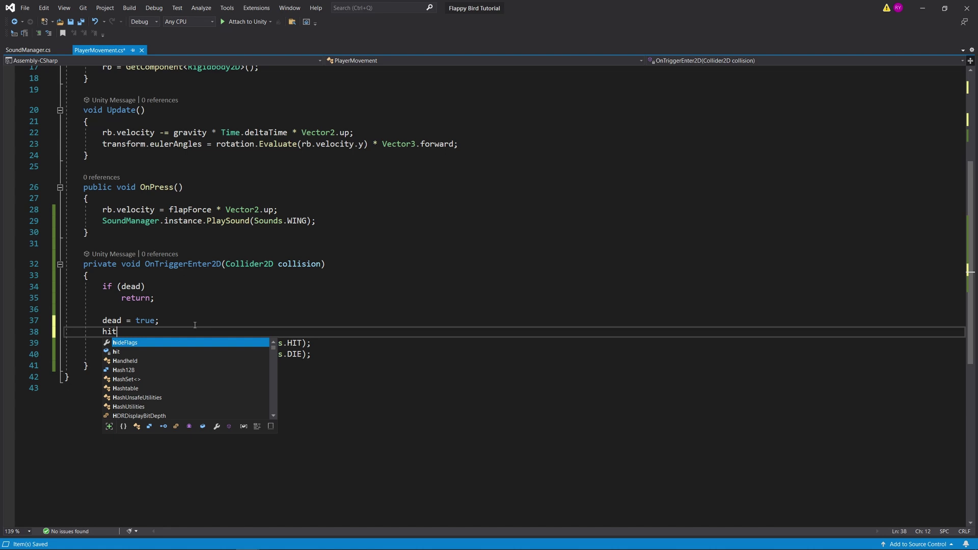
text(.inv)
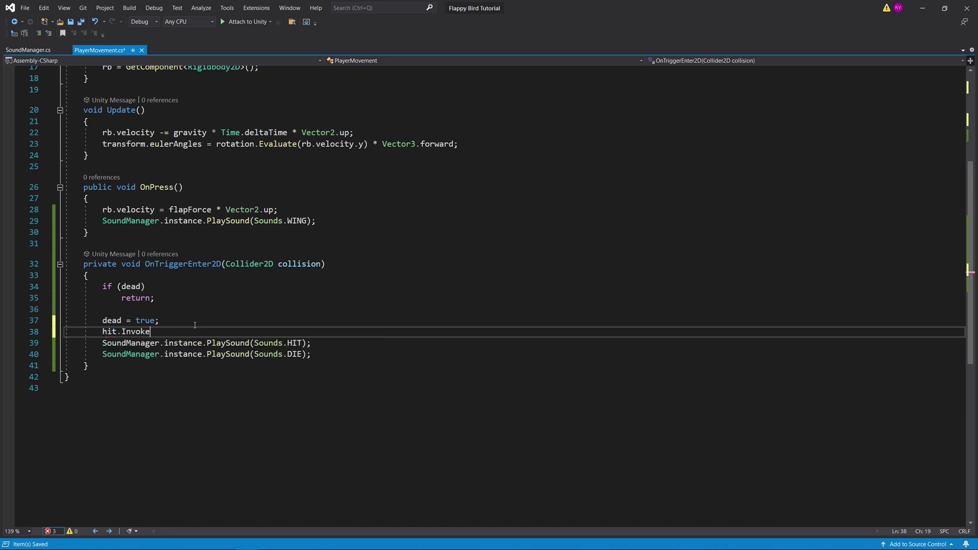
Step: Switch to Unity, change the bird's Hit event call on Pipe Spawner to PipeSpawner.enabled, and play-test the game
key(alt+Tab)
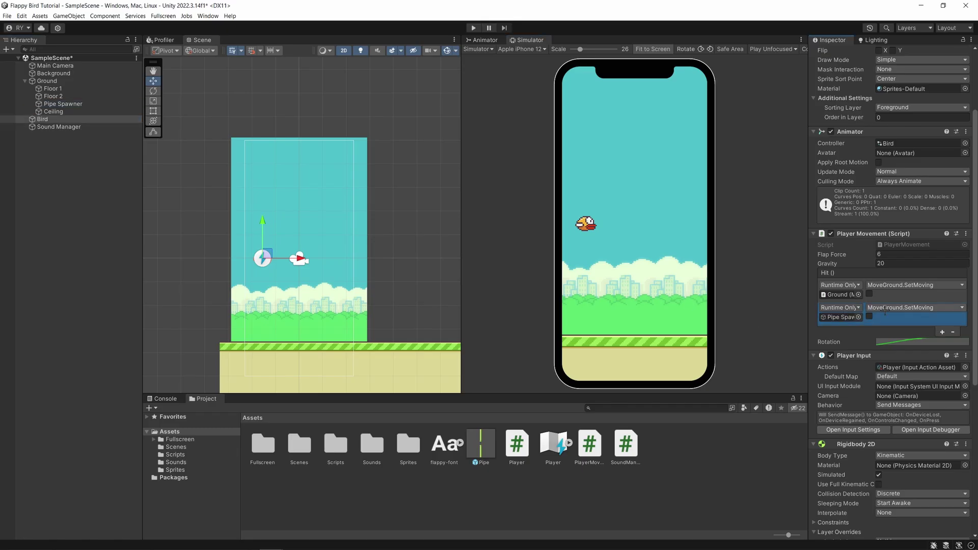
click(886, 309)
mouse_move(895, 343)
click(847, 347)
key(ctrl+p)
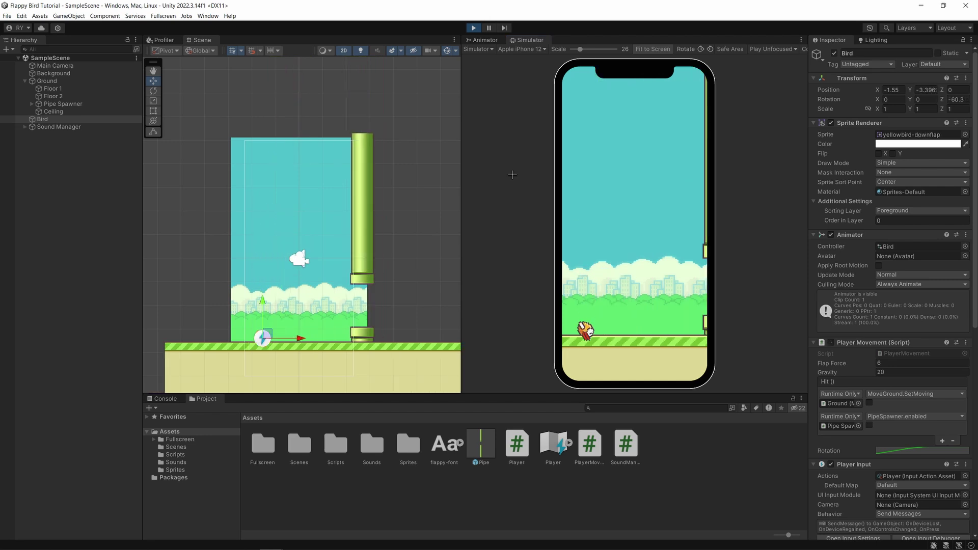
key(space)
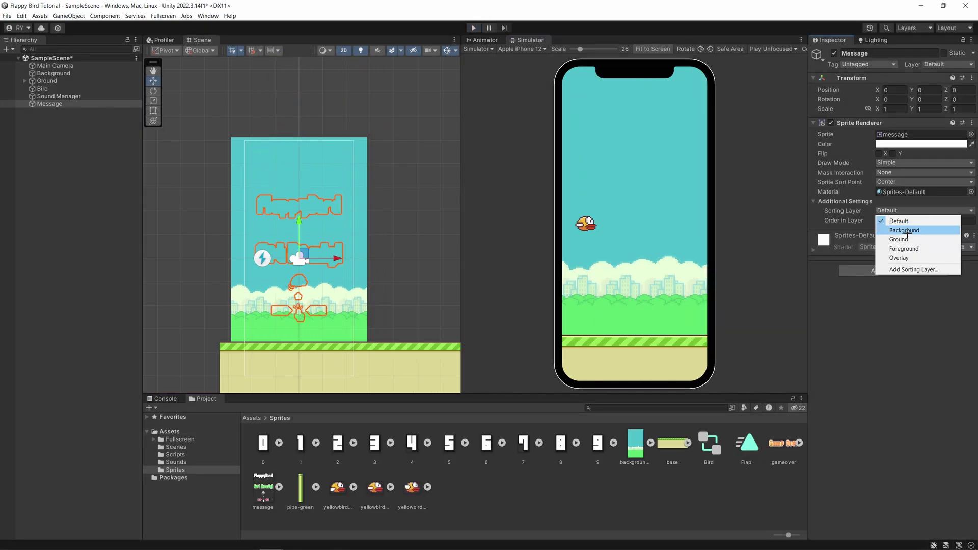
Step: Set the Message sprite's sorting layer to Overlay
click(903, 256)
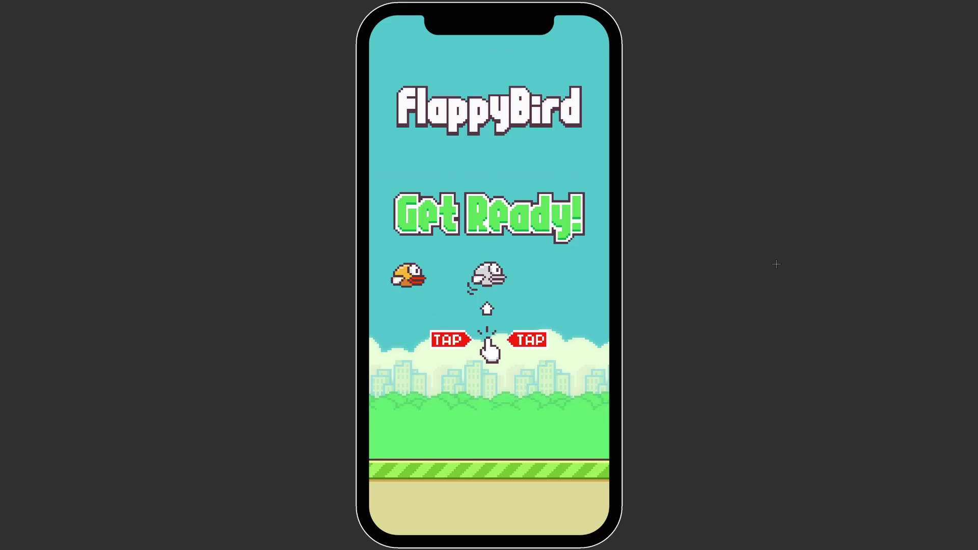
Step: Play-test the game from the Get Ready screen by flapping the bird through the pipe gaps
key(space)
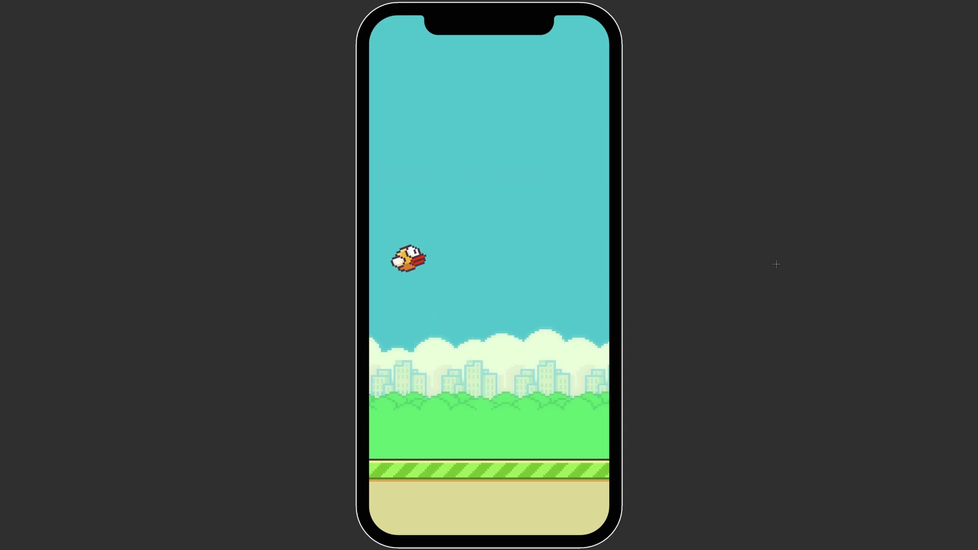
key(space)
key(space)
key(space)
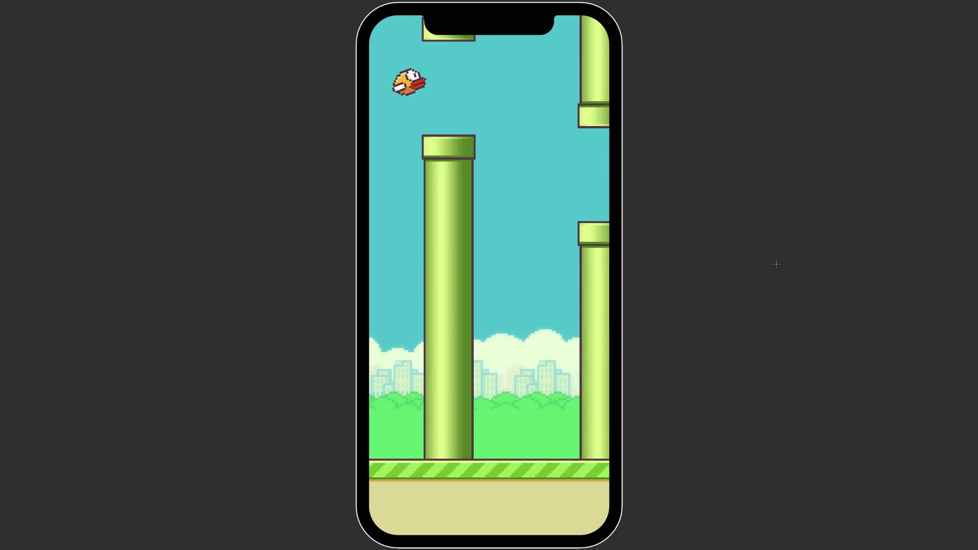
key(space)
key(space)
key(space)
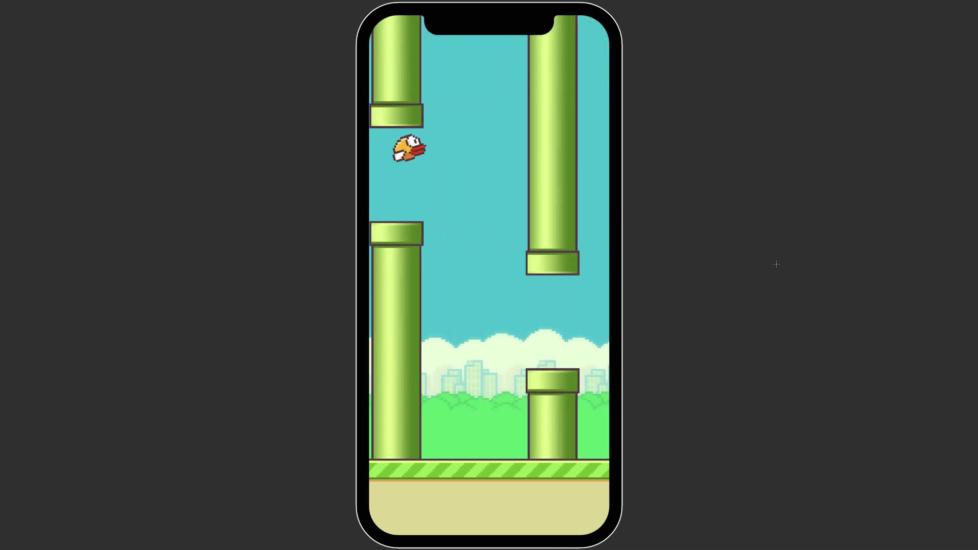
key(space)
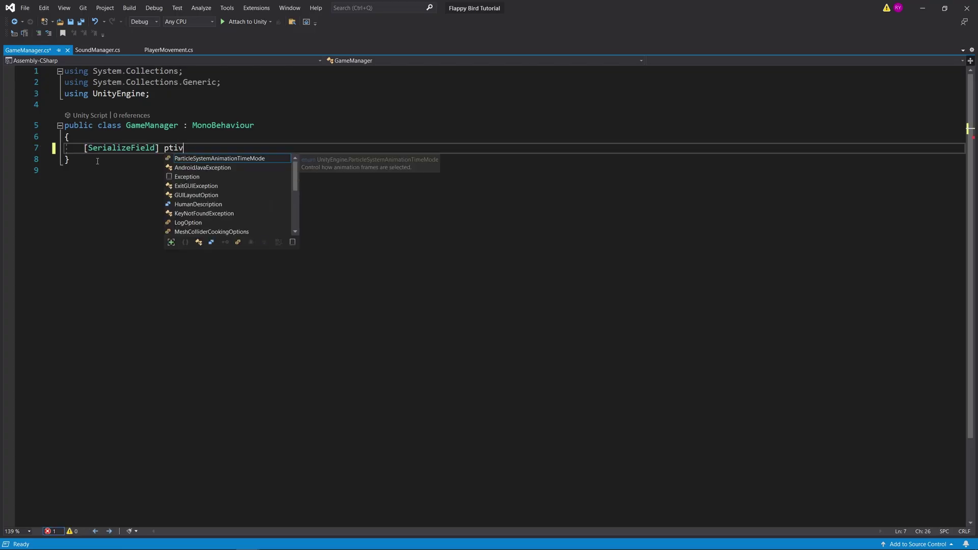
Step: In GameManager, declare a serialized private TextMeshProUGUI scoreText field, with using TMPro, and private int score = 0
text(ate Tex)
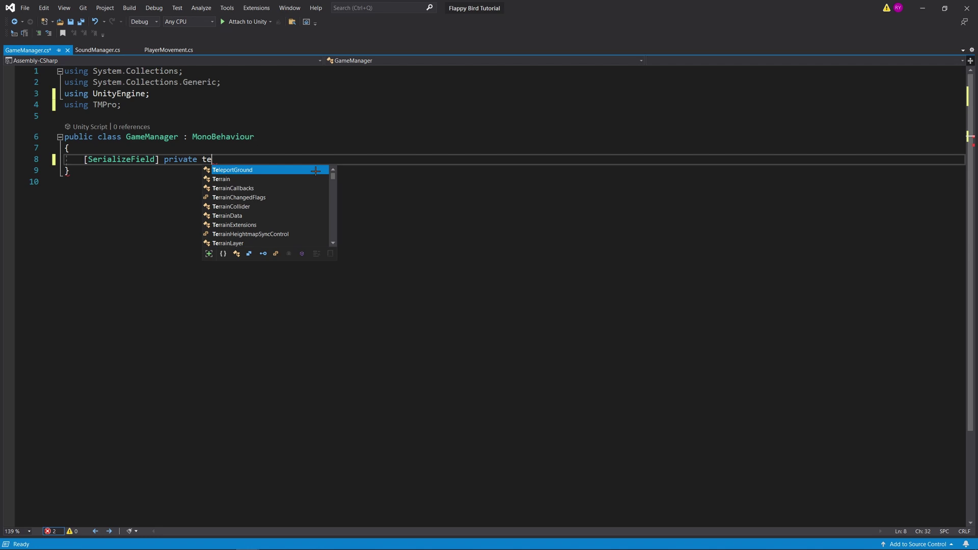
text(xtMeshProUGUI scoreText;)
key(Return)
text(private )
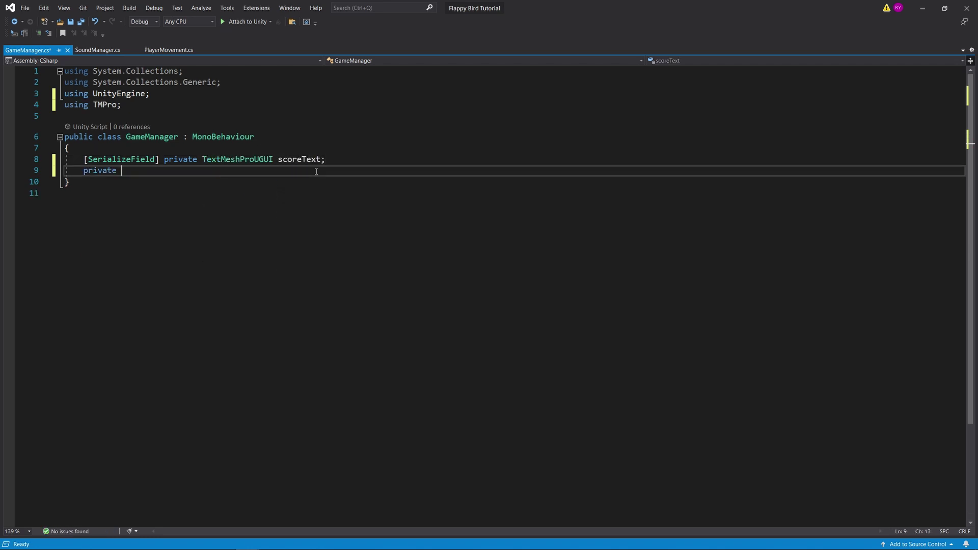
text(int score = 0;)
Step: Add a public void IncreaseScore() method to GameManager that increments the score with ++score
key(Return)
key(Return)
text(public void IncreaseScore())
key(Return)
text({)
key(Return)
text(++score;)
key(Return)
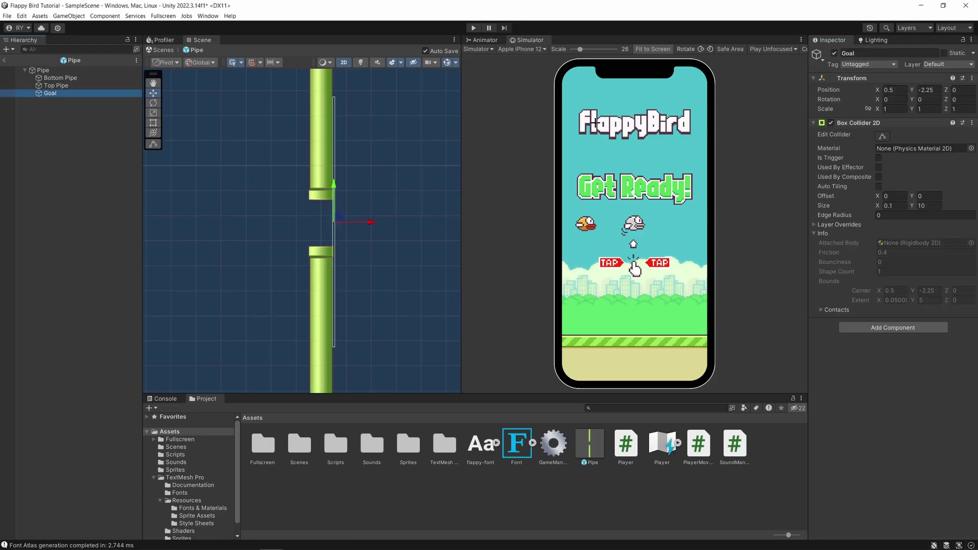
Step: Assign the Goal tag to the Goal object in the Pipe prefab
click(869, 64)
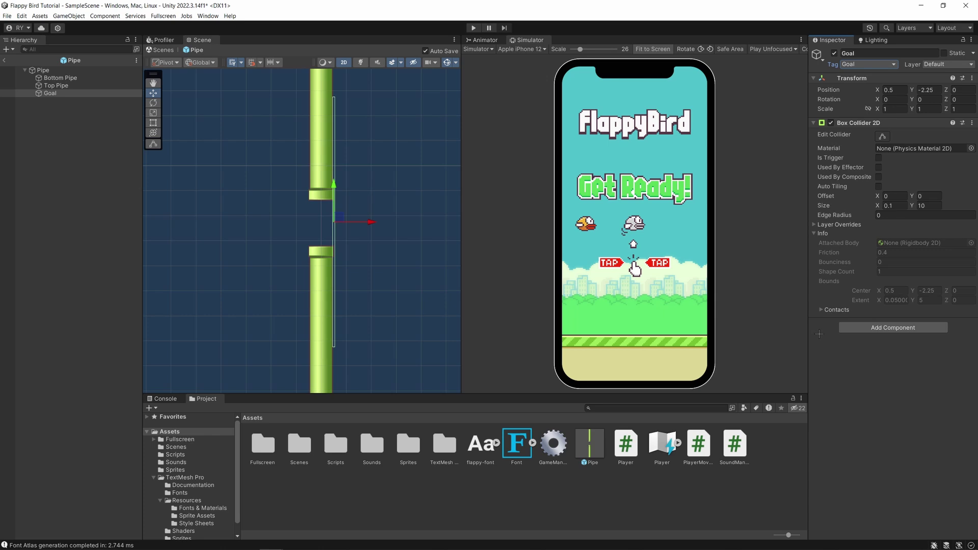
middle_drag(349, 256, 363, 260)
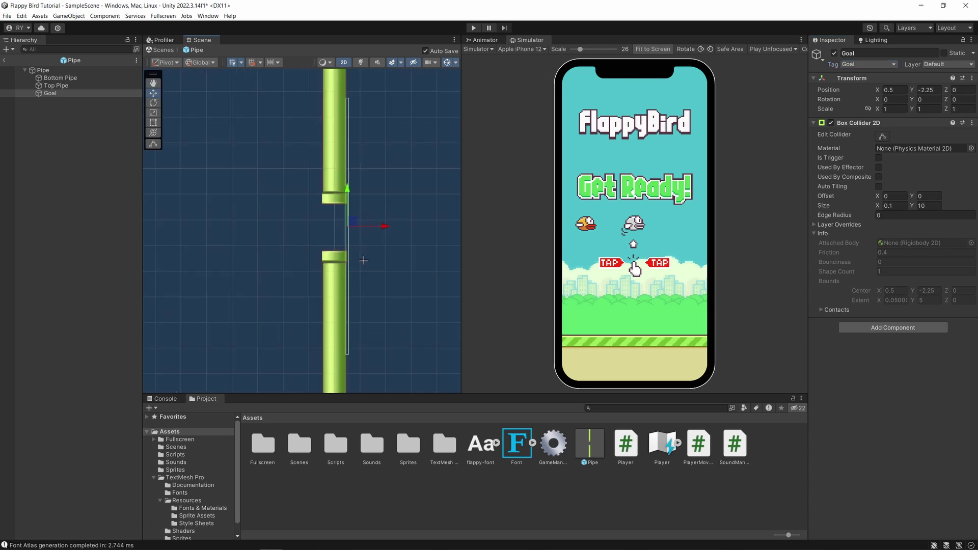
Step: At the start of PlayerMovement's OnTriggerEnter2D, add an if block that checks collision.CompareTag("Goal")
key(Up)
key(Up)
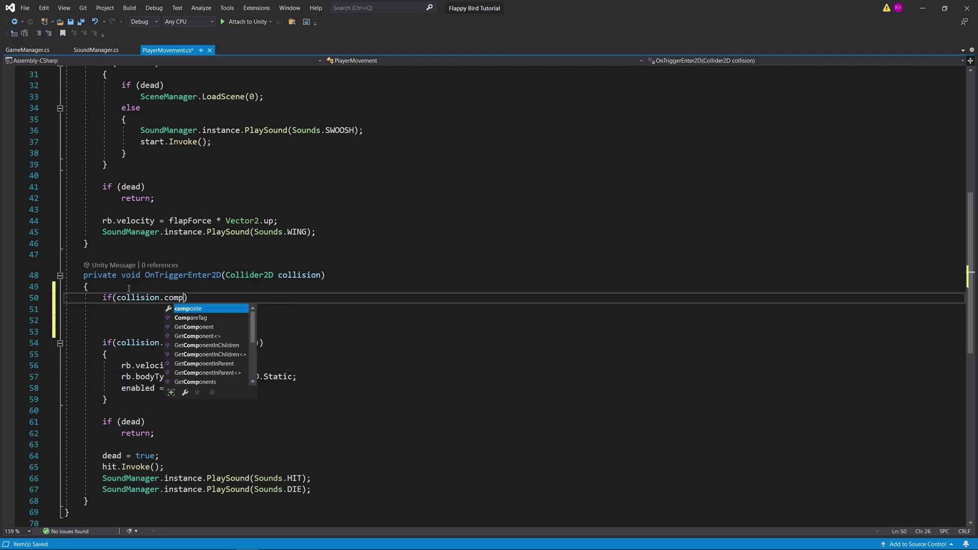
key(Down)
key(Down)
Step: Add a serialized private UnityEvent field named goal to PlayerMovement, duplicated from the hit field
scroll(129, 289, up, 10)
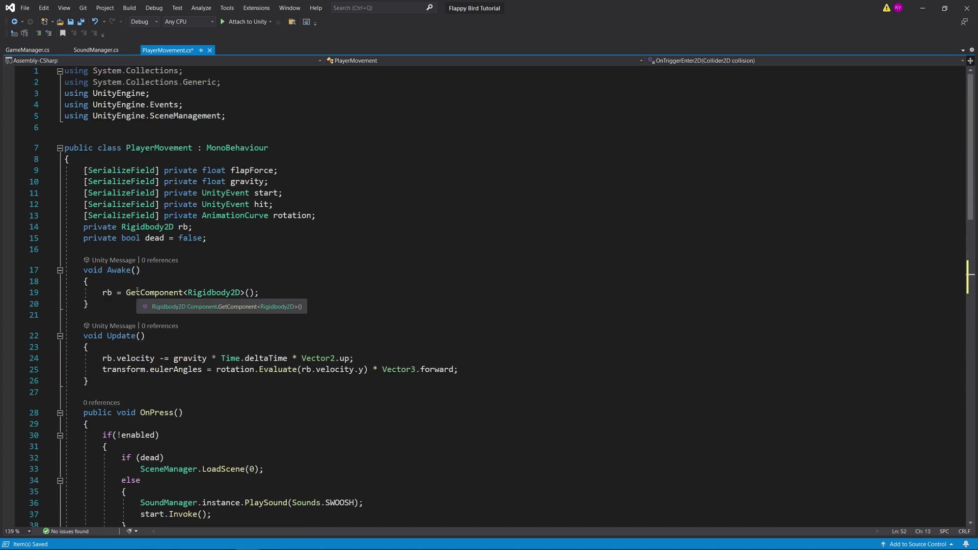
key(ctrl+d)
scroll(155, 298, down, 11)
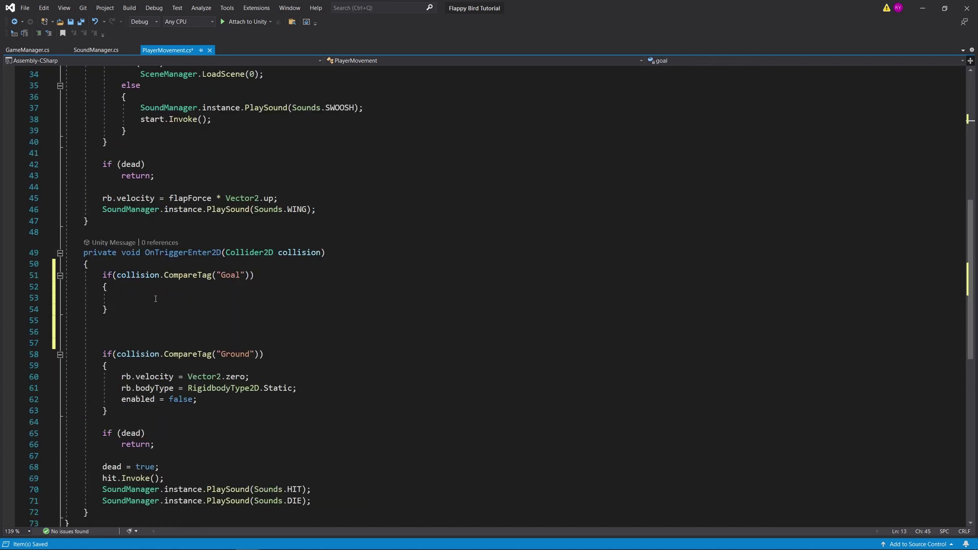
Step: Inside the Goal tag block, call goal.Invoke() and SoundManager.instance.PlaySound(Sounds.POINT)
text(;)
key(Return)
text(SoundManager.)
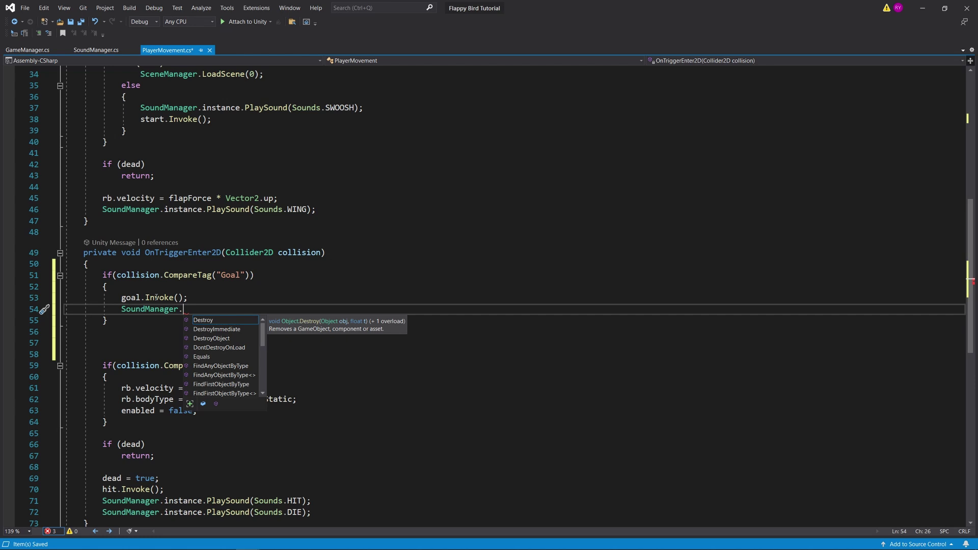
text(instance.PlaySound(Sounds.POINT);)
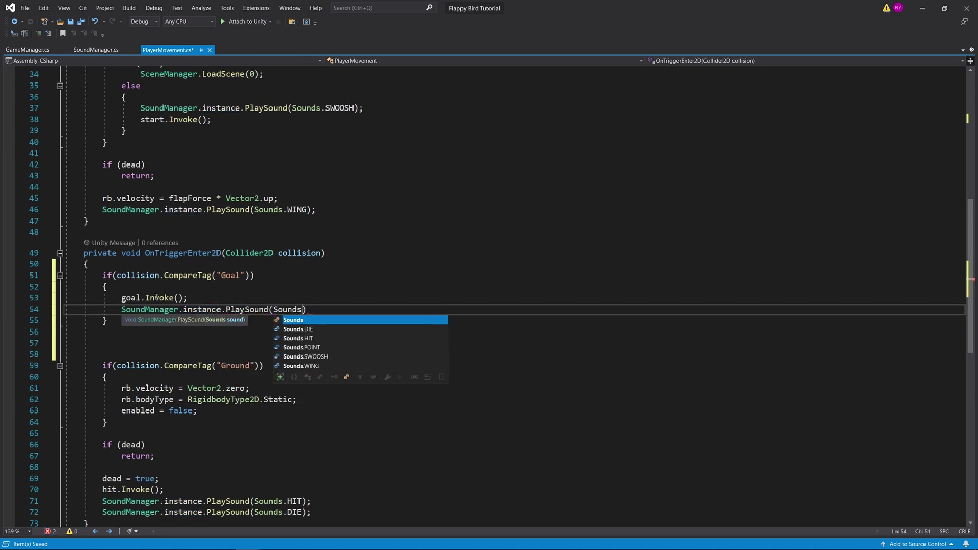